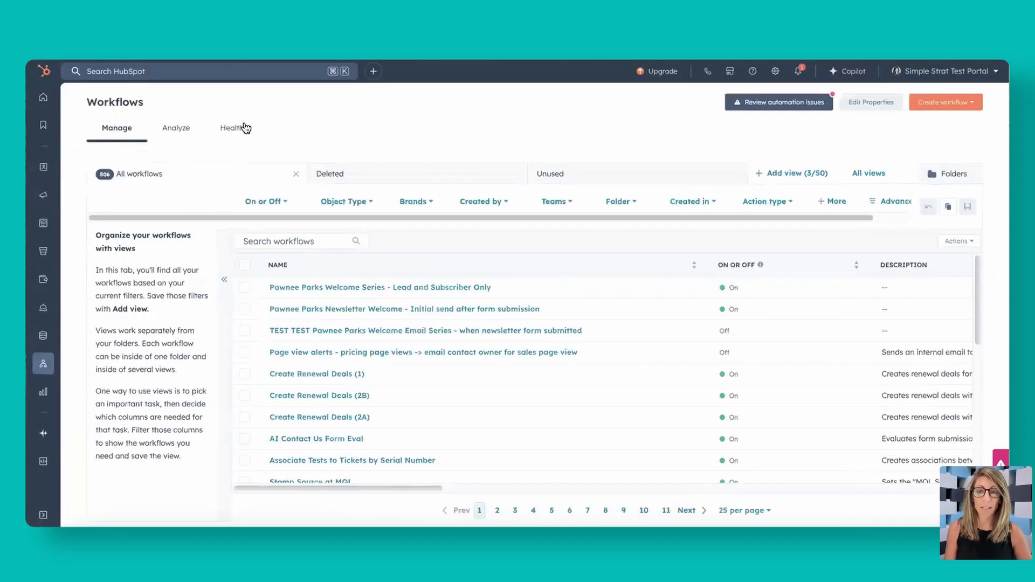
Create a new workflow and browse the Data values triggers available to start it.
click(934, 103)
click(938, 128)
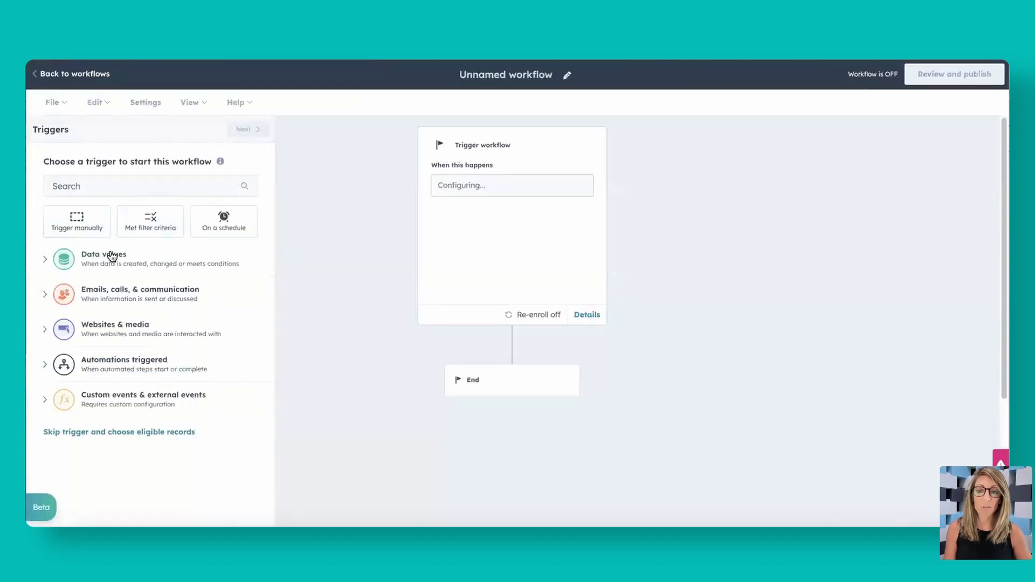
click(112, 256)
click(128, 305)
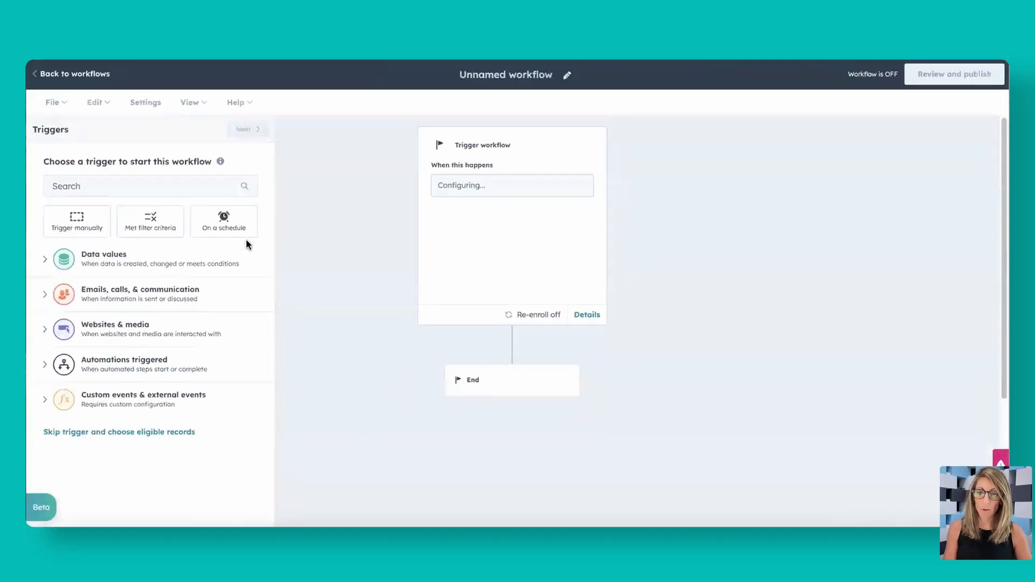
Set the enrollment trigger to list membership in the Nurture List and save the trigger.
click(129, 264)
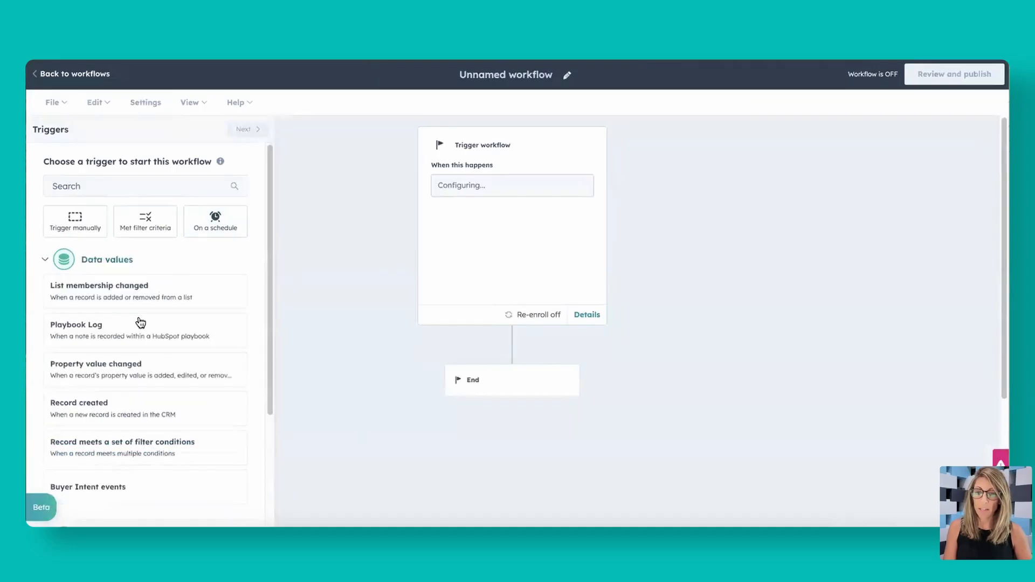
click(115, 285)
click(120, 255)
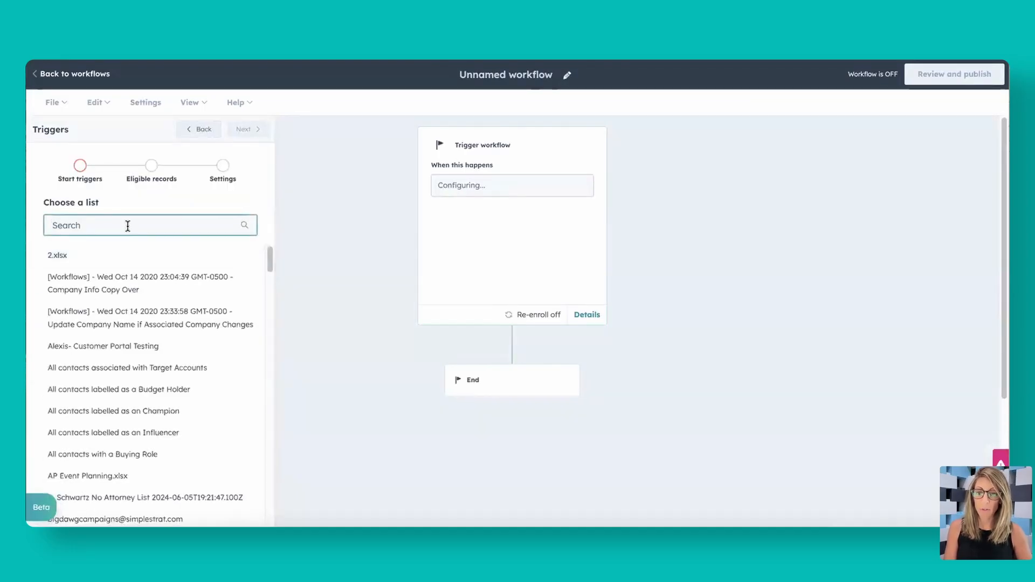
text(nurture)
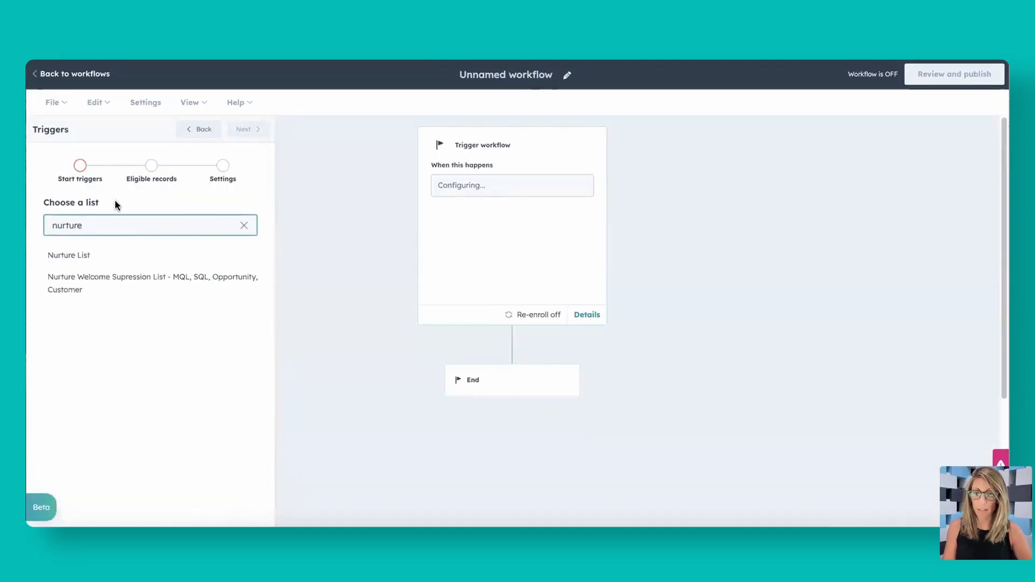
click(77, 253)
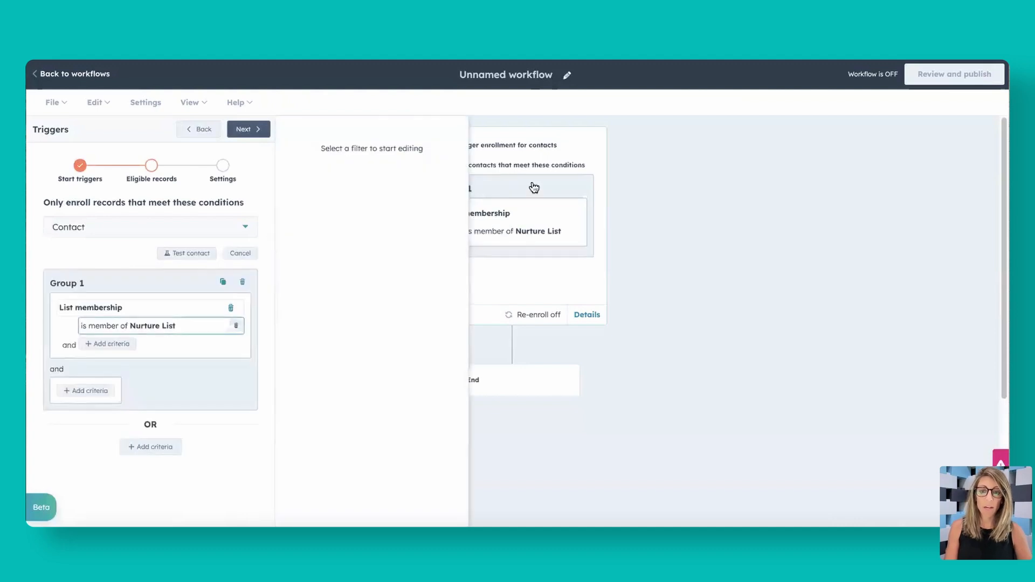
click(266, 128)
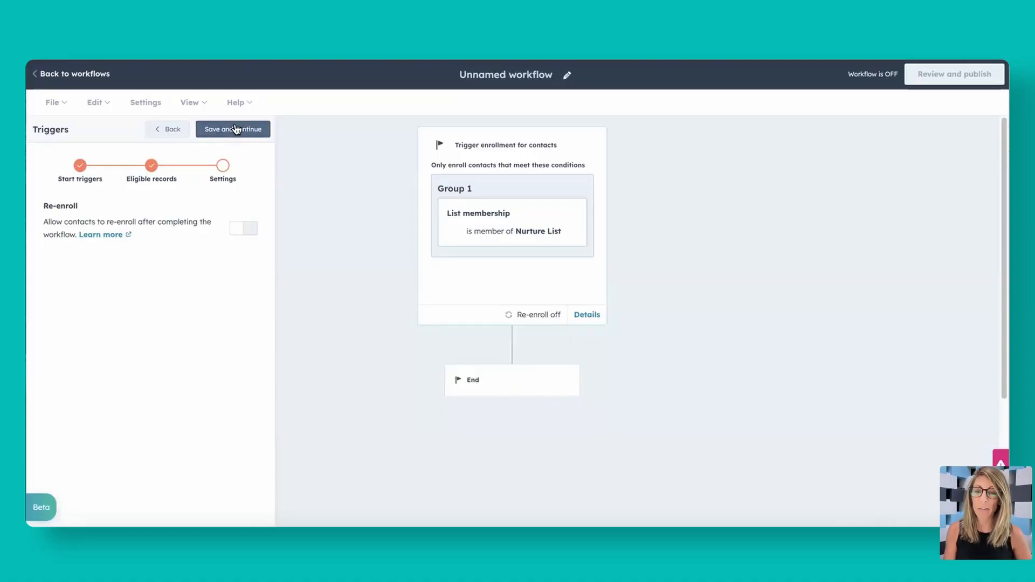
click(236, 130)
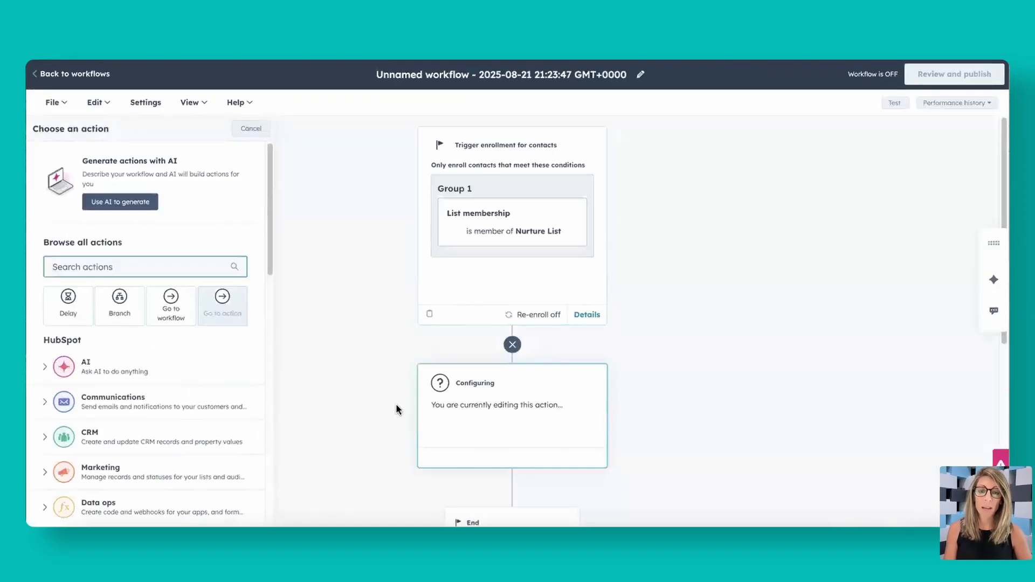
scroll(153, 486, down, 1)
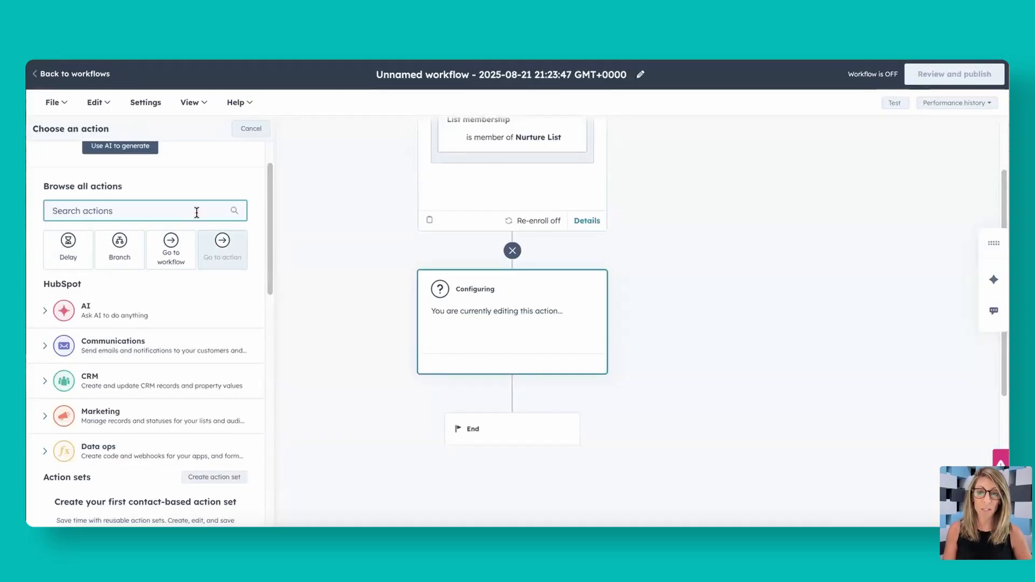
text(set marketing)
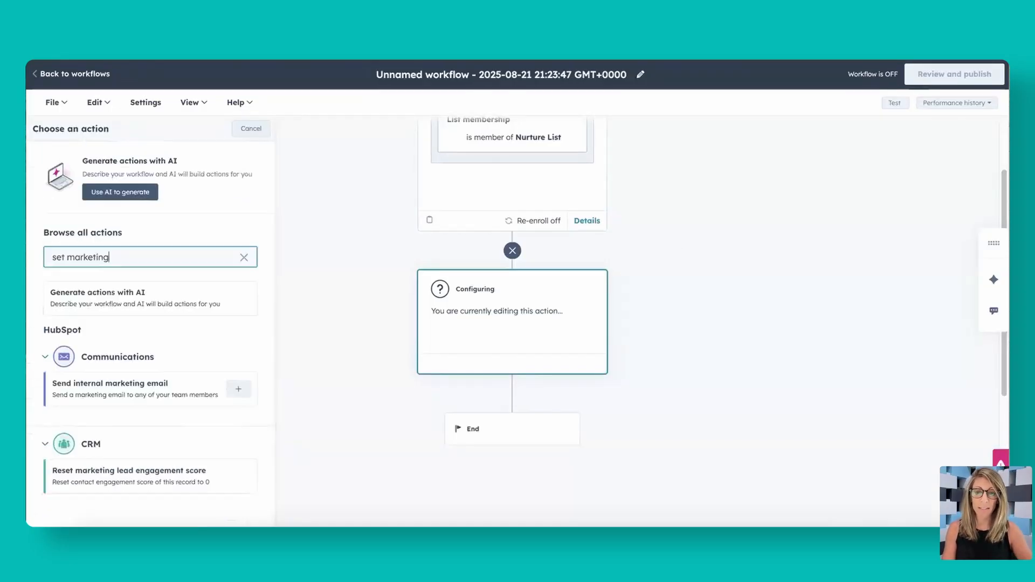
scroll(143, 403, down, 2)
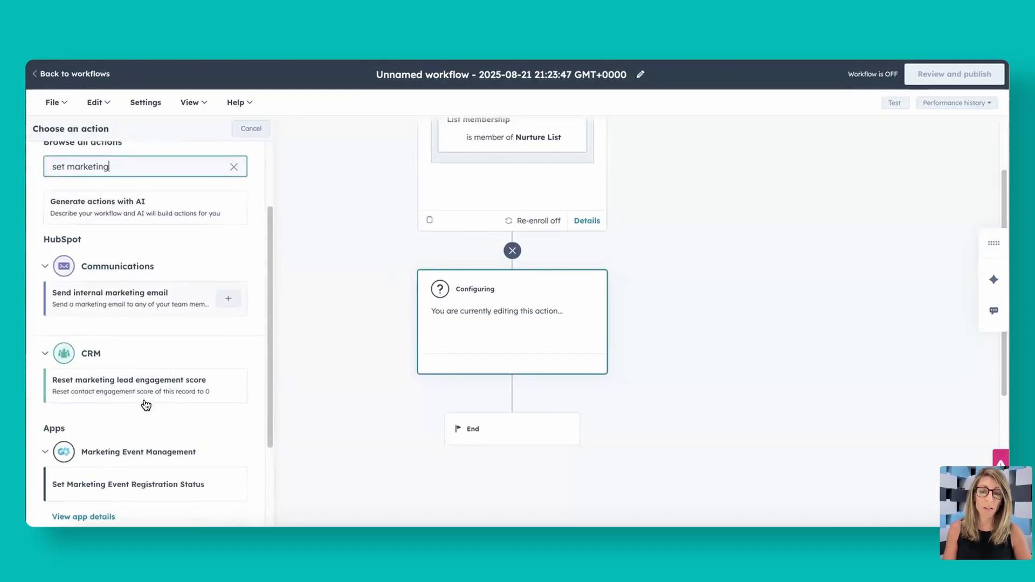
scroll(178, 382, down, 2)
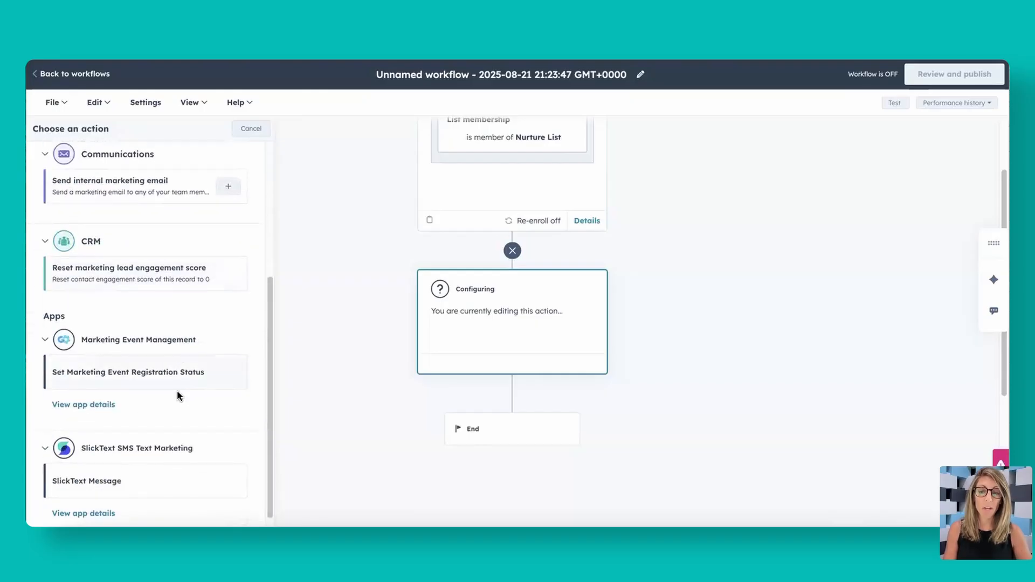
scroll(176, 390, up, 5)
drag(48, 266, 136, 279)
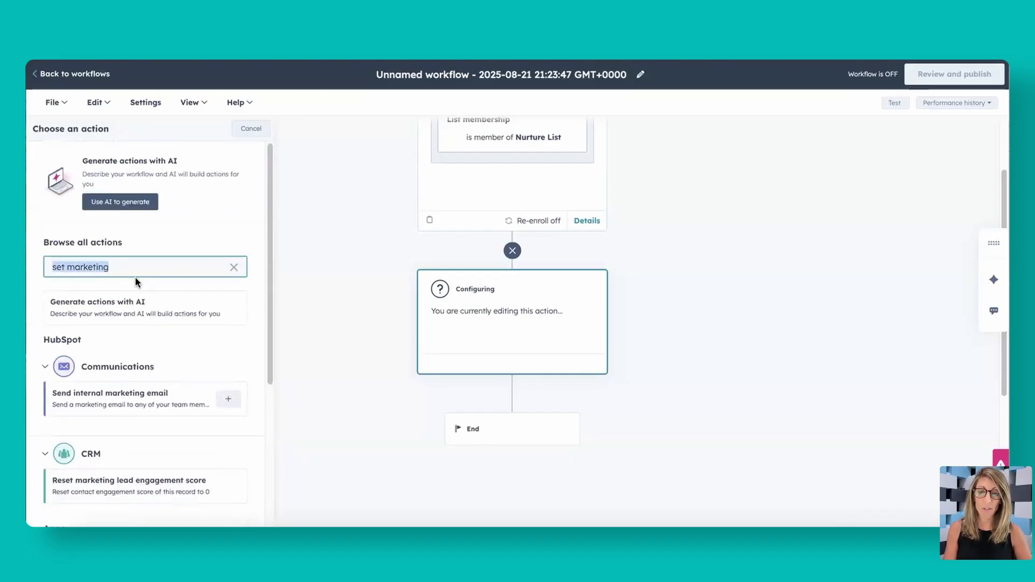
key(BackSpace)
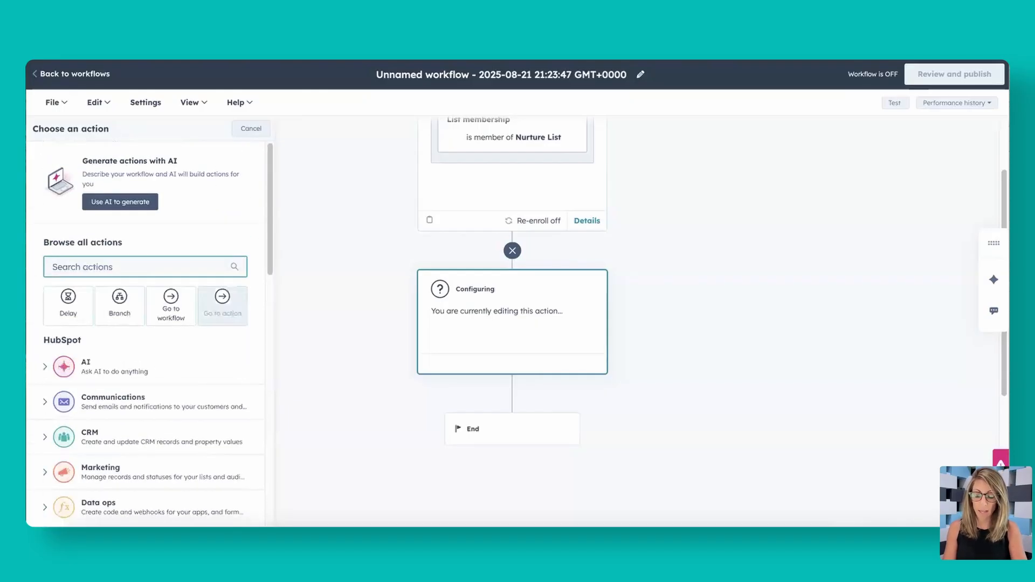
Add a Send email action that sends "Nurture - Re-introduce Content Library" to the enrolled contact and save it.
text(email)
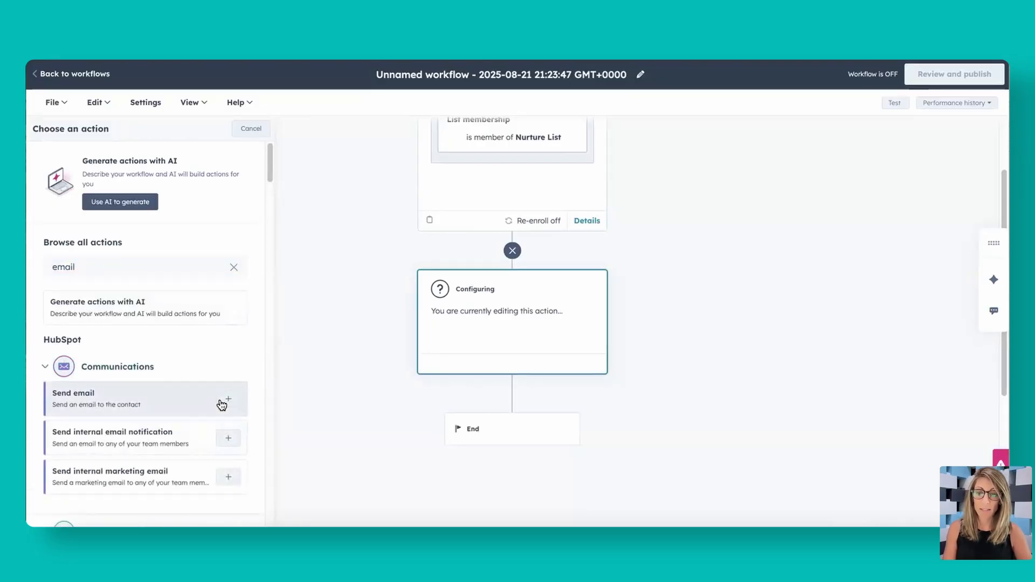
click(225, 402)
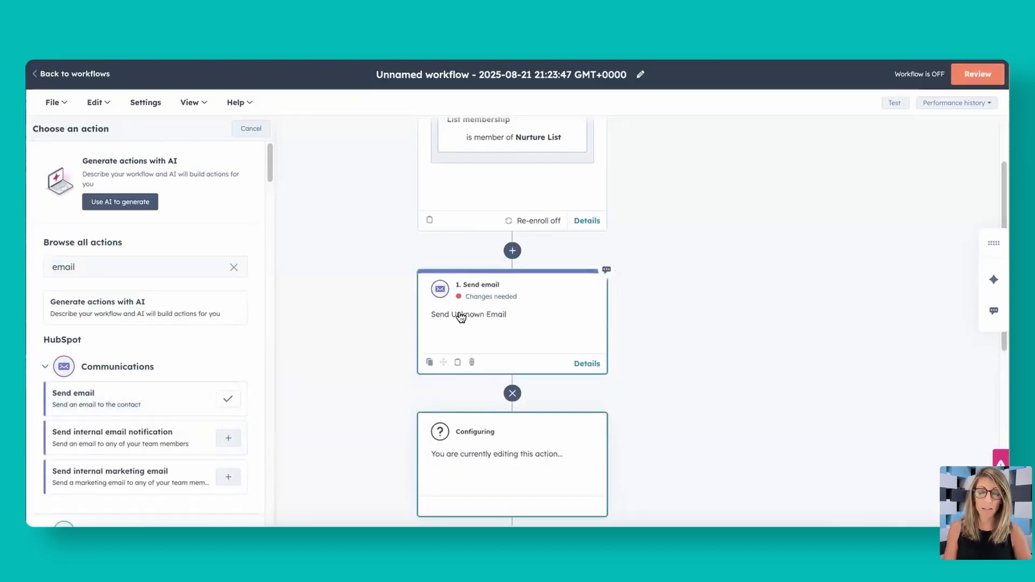
click(132, 347)
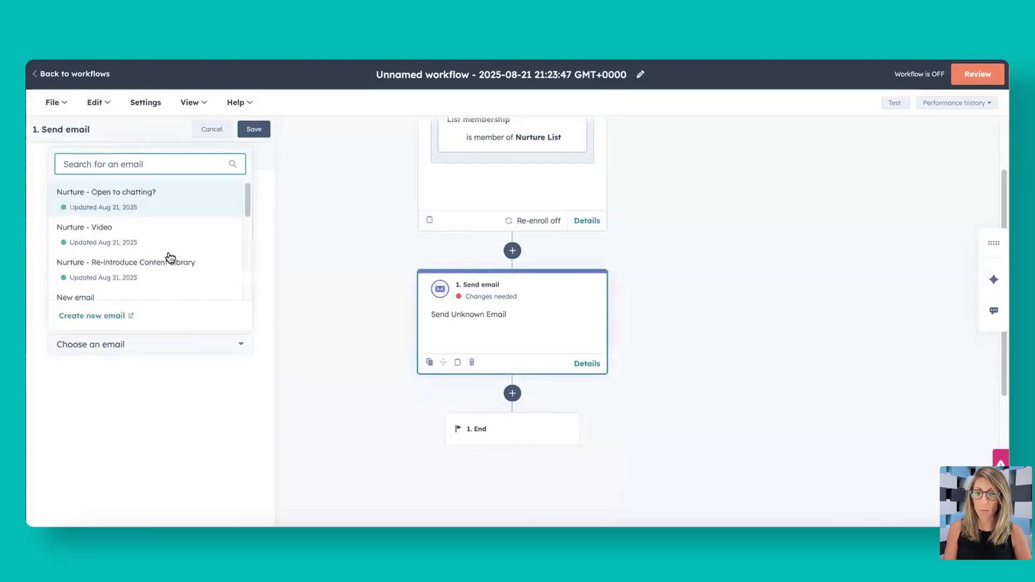
click(146, 269)
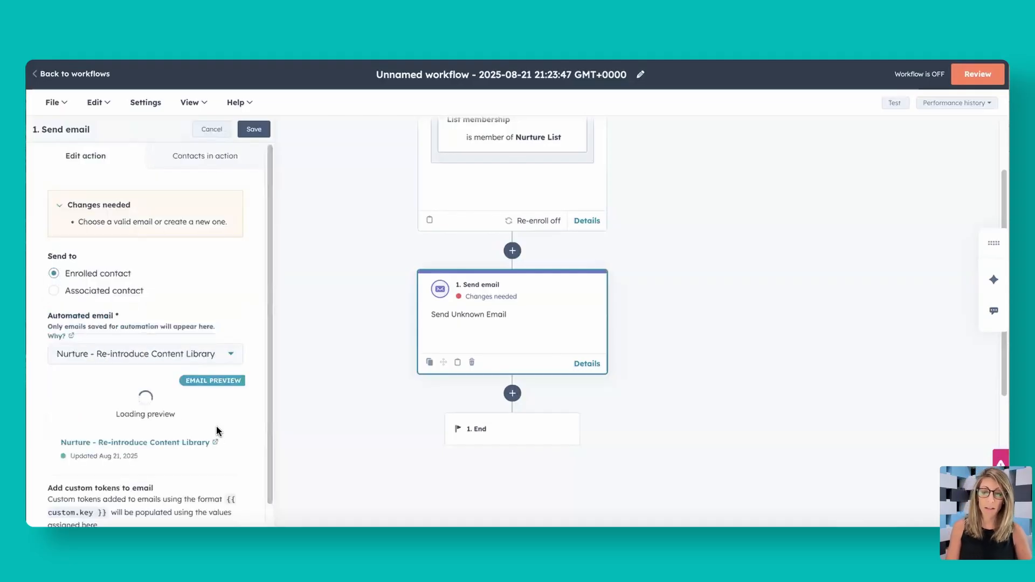
scroll(215, 423, down, 1)
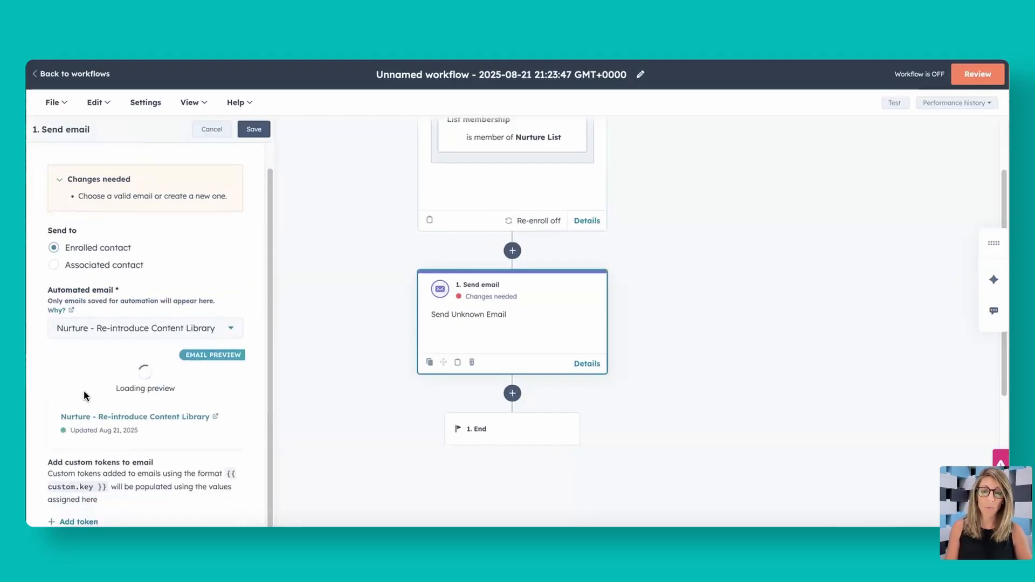
click(256, 133)
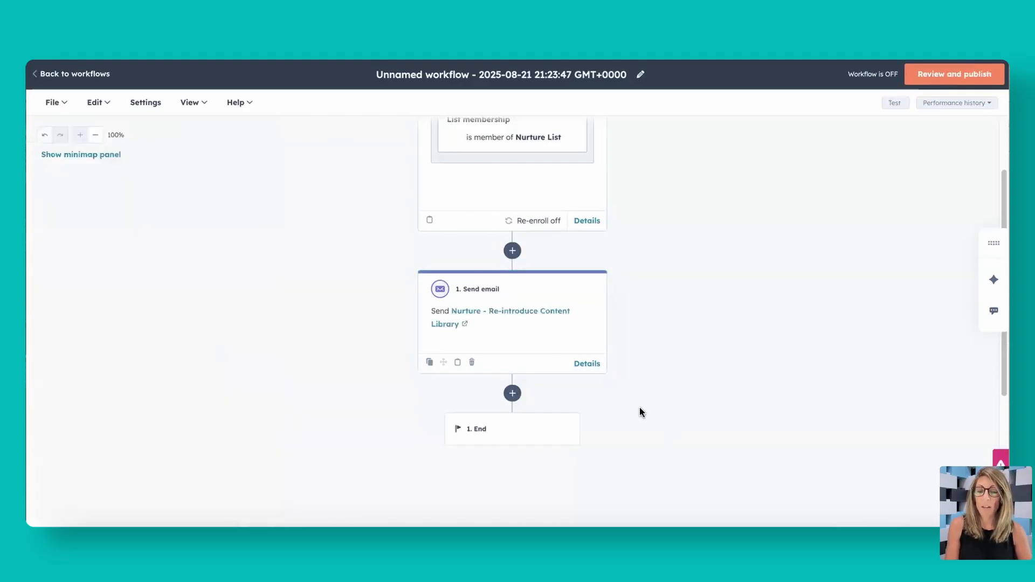
In the enrollment trigger's settings, enable unenrollment on a met workflow goal and add a Lifecycle stage contact property criterion.
scroll(634, 332, down, 1)
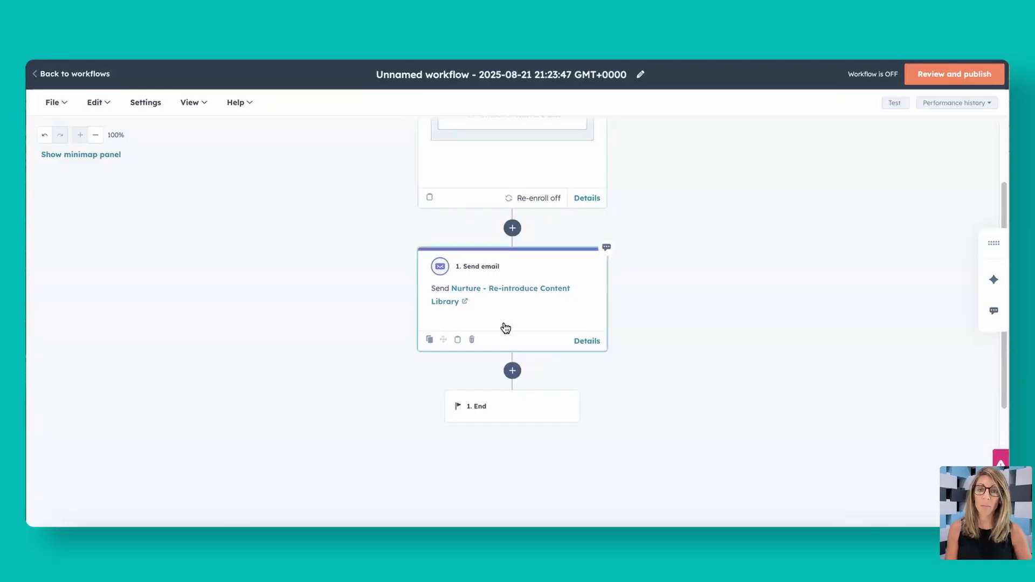
scroll(509, 229, up, 3)
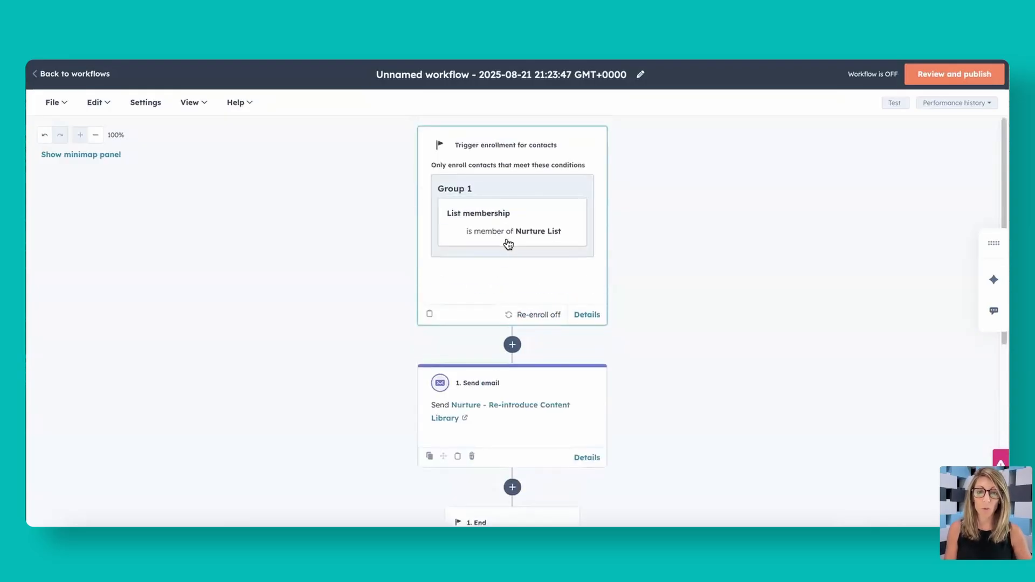
click(508, 242)
scroll(192, 192, down, 2)
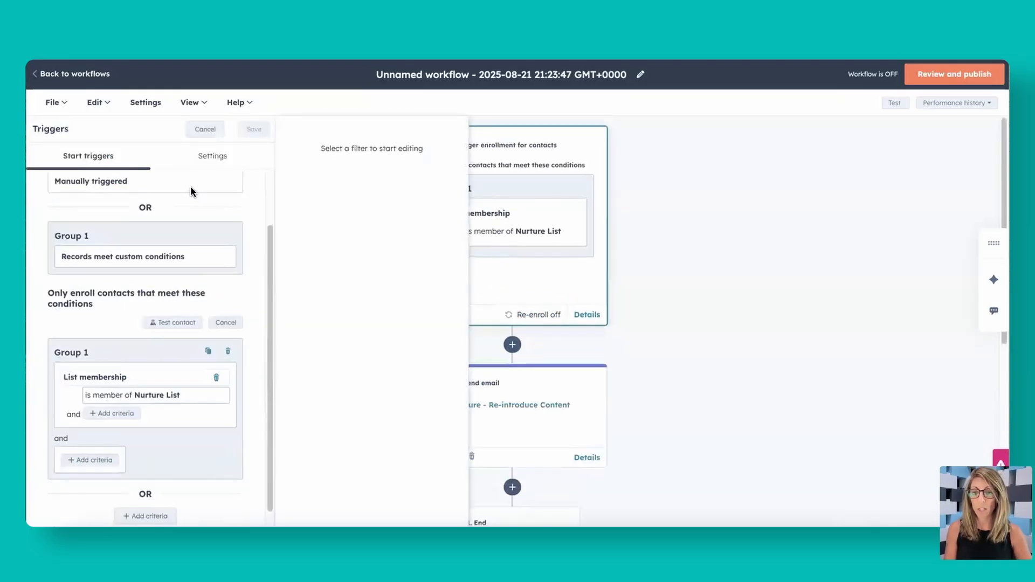
click(210, 159)
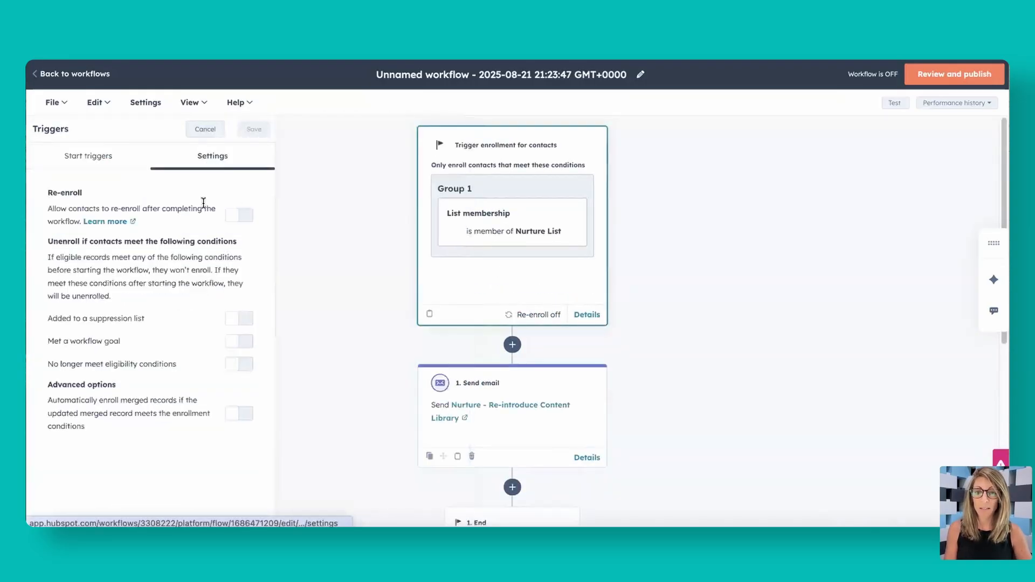
click(238, 345)
click(143, 424)
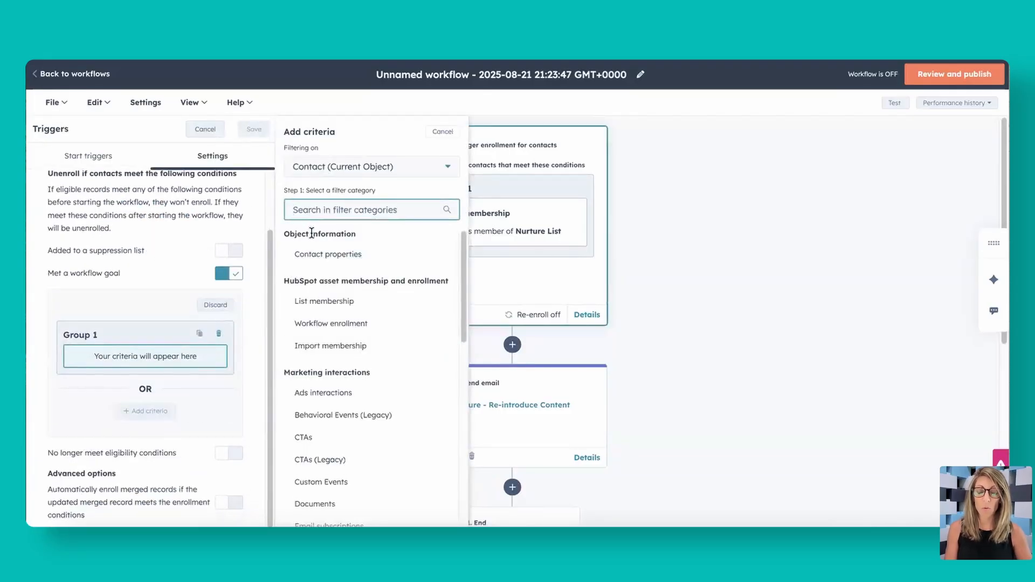
click(317, 253)
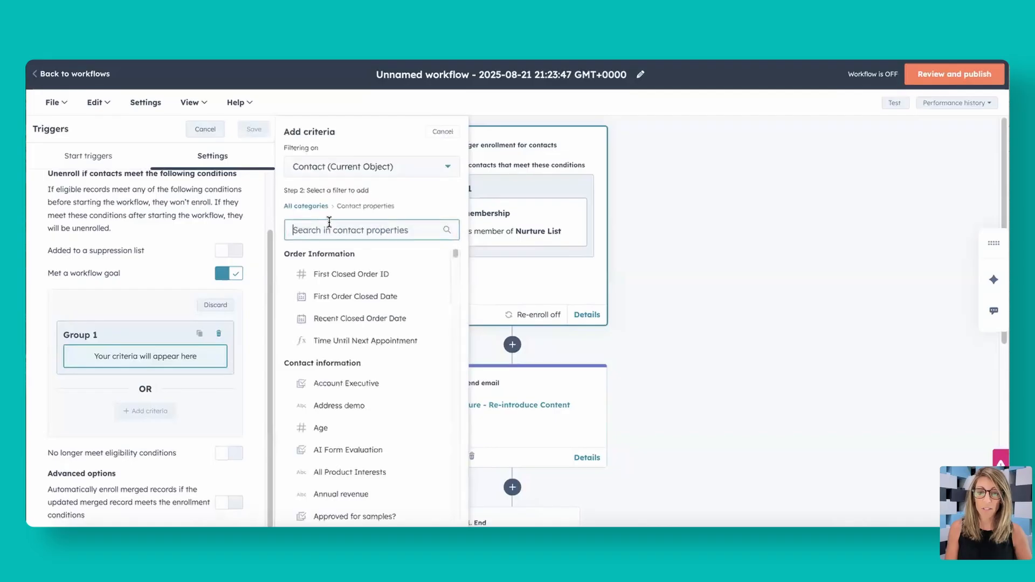
text(lifecycle)
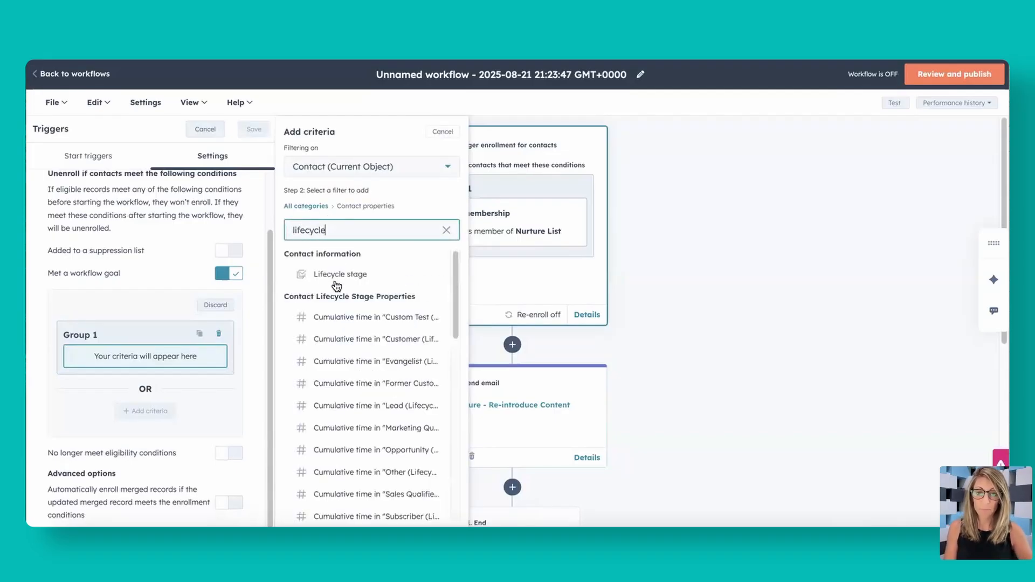
click(340, 275)
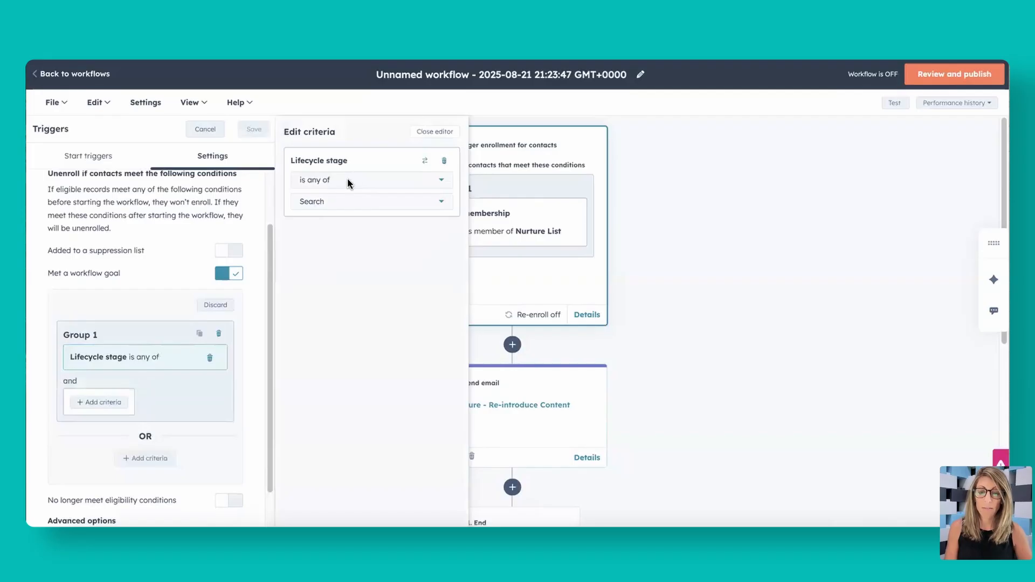
Set the goal's lifecycle stage to any of Sales Qualified Lead, Opportunity or Customer, and save the trigger settings.
click(340, 202)
click(345, 318)
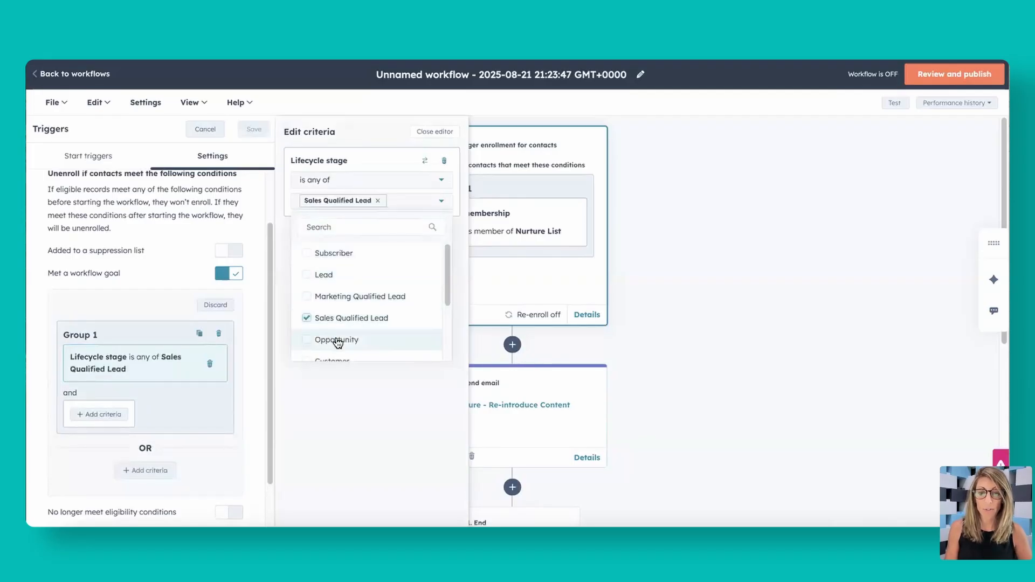
click(337, 341)
click(347, 359)
scroll(358, 356, down, 1)
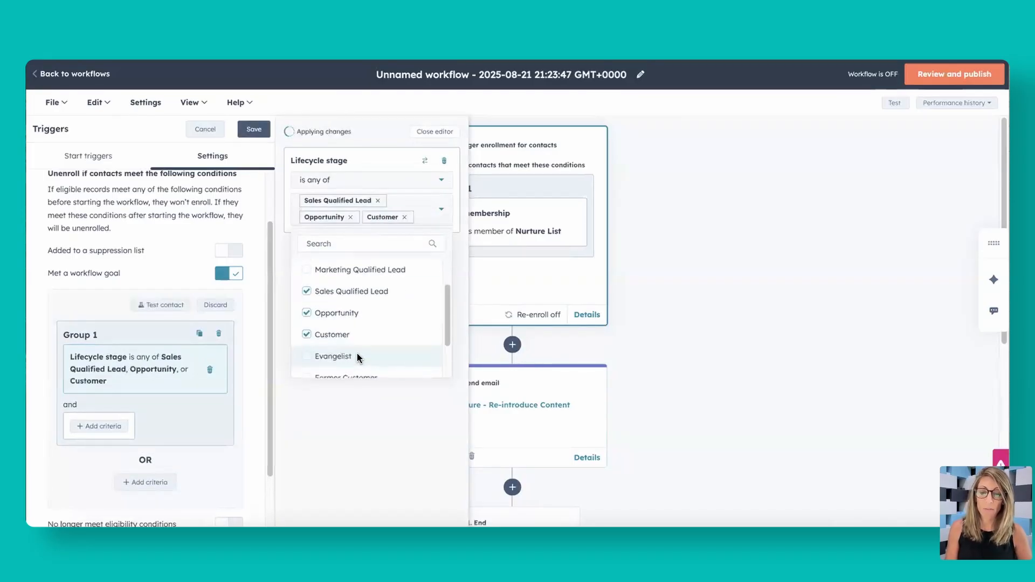
scroll(358, 354, down, 2)
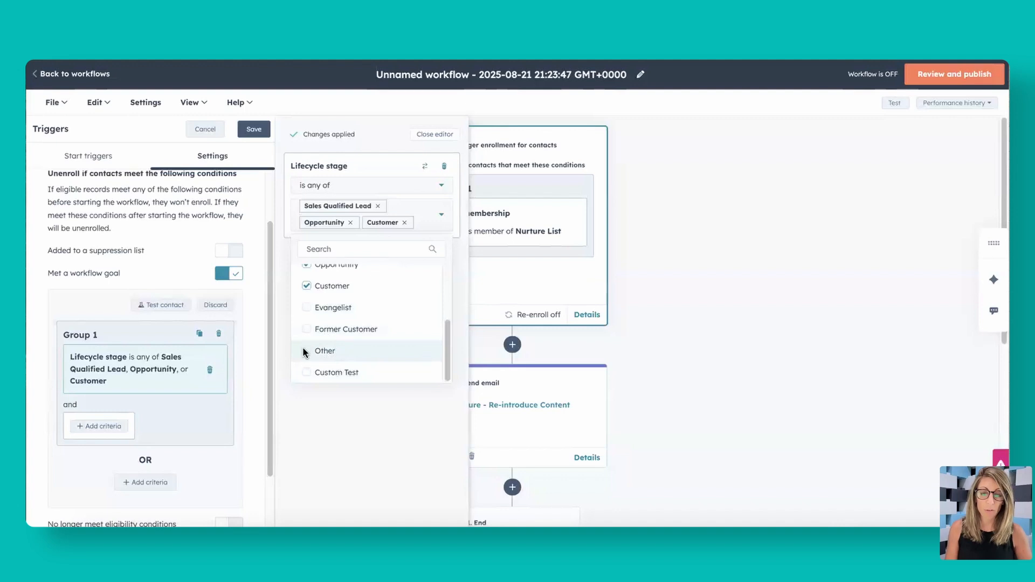
scroll(328, 324, up, 2)
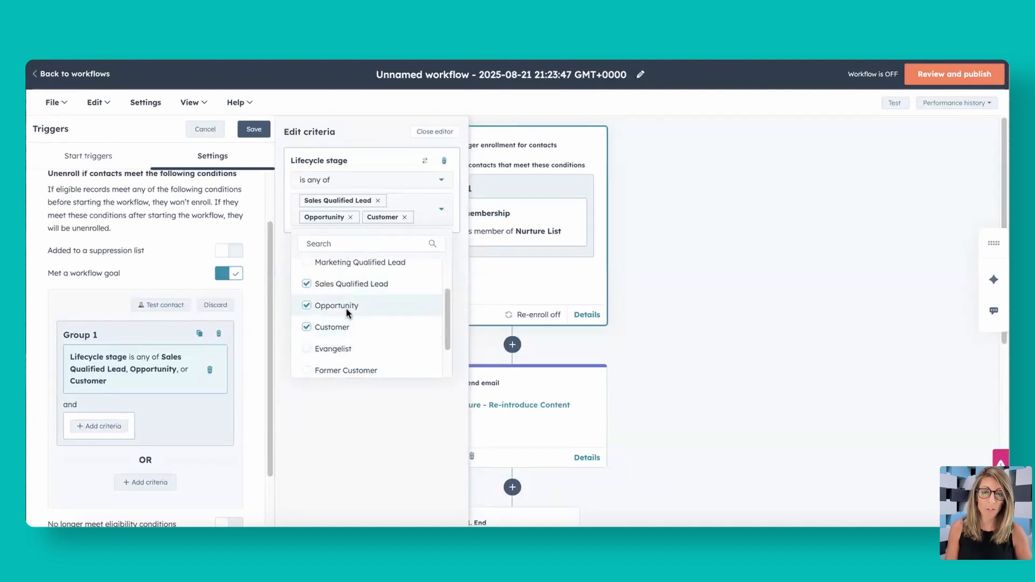
click(263, 132)
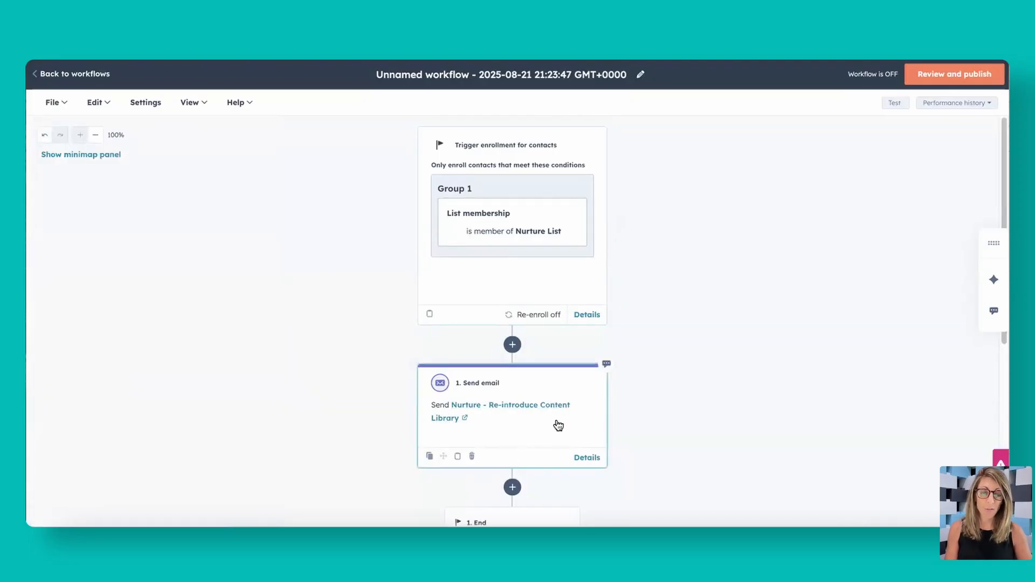
scroll(510, 383, down, 1)
scroll(513, 334, down, 2)
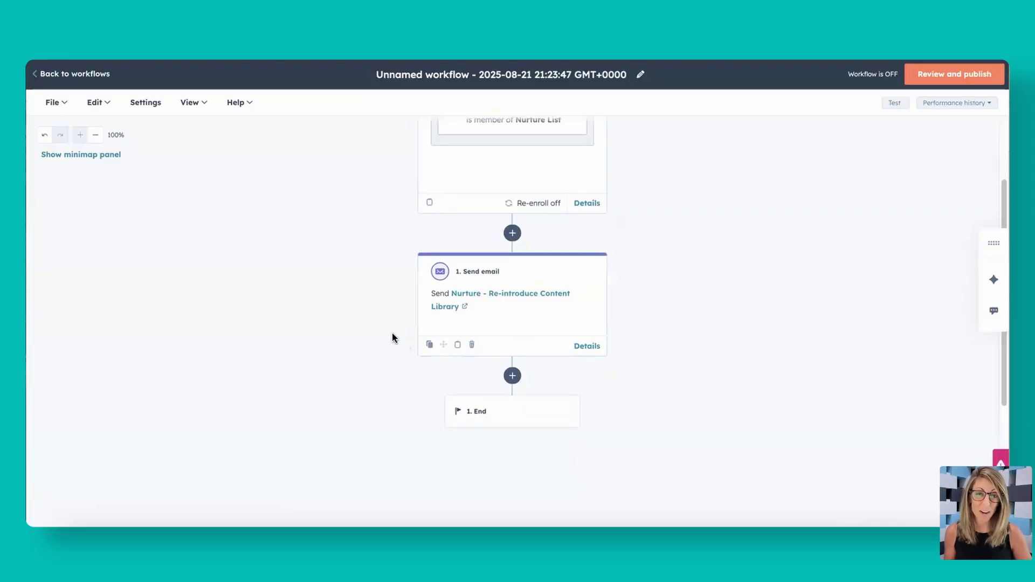
scroll(493, 270, up, 2)
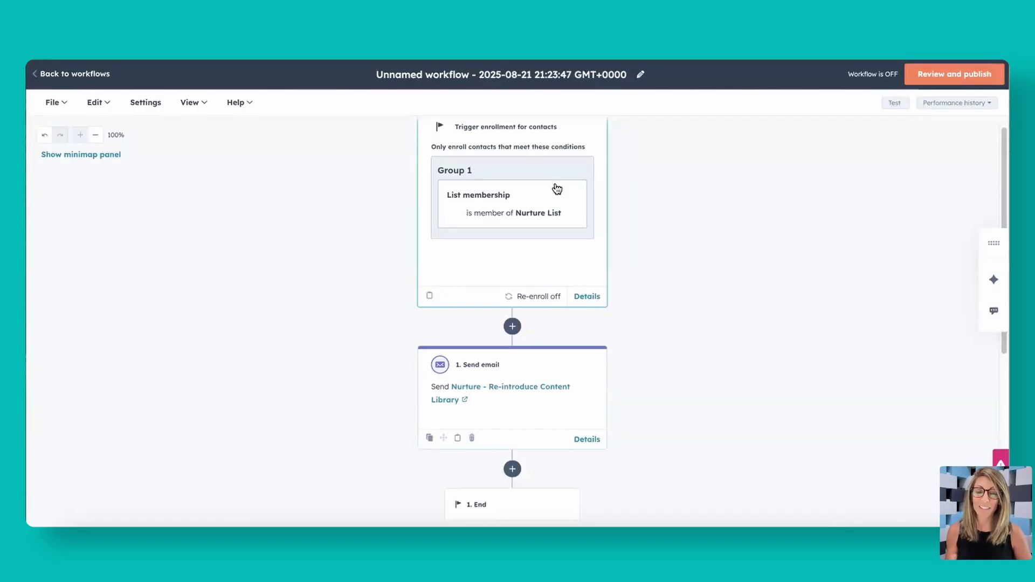
Add a second Send email action after the content library email that sends "Nurture - Video" to the enrolled contact, and save it.
scroll(527, 383, down, 2)
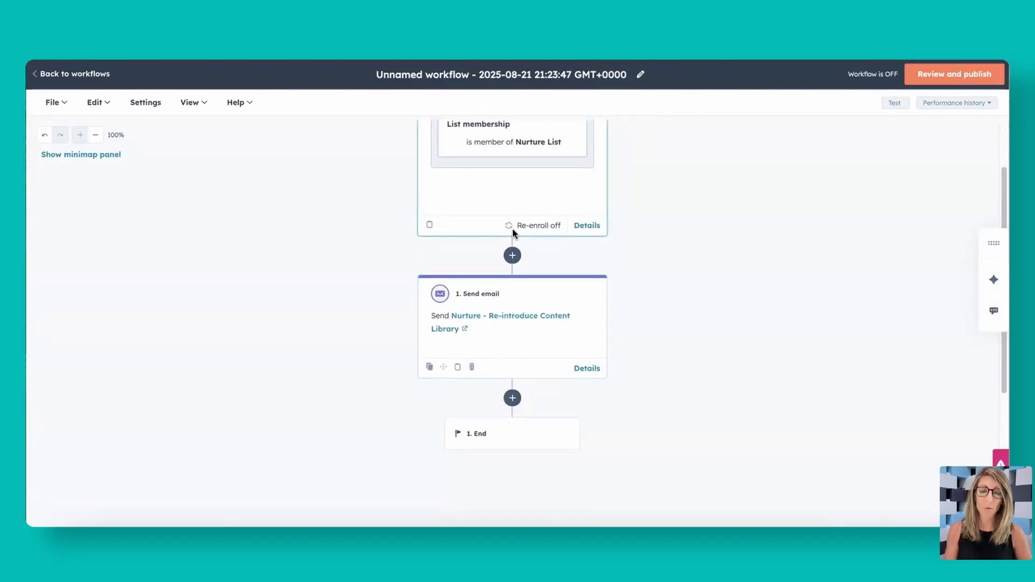
click(513, 398)
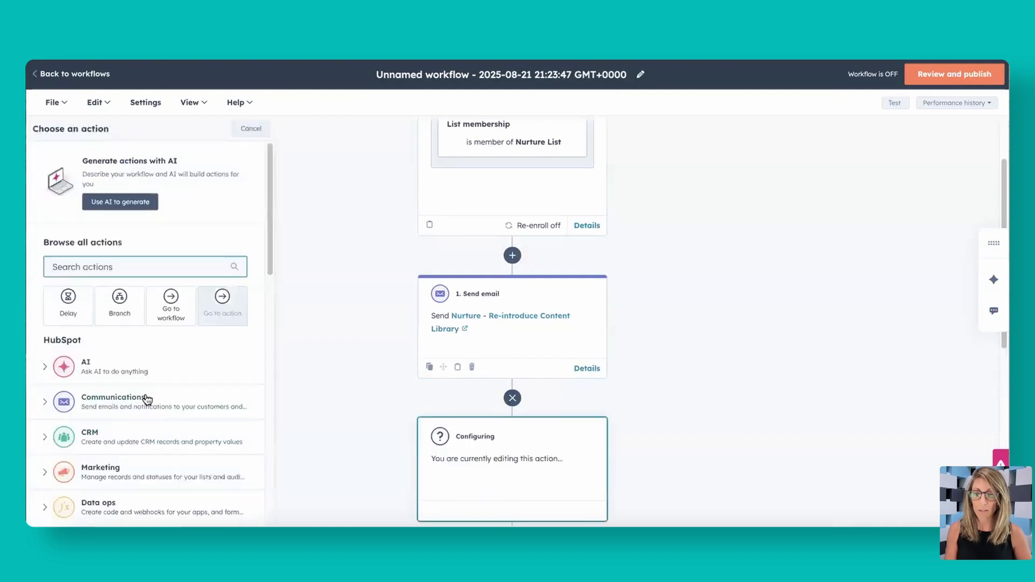
click(145, 399)
scroll(219, 355, down, 2)
click(228, 363)
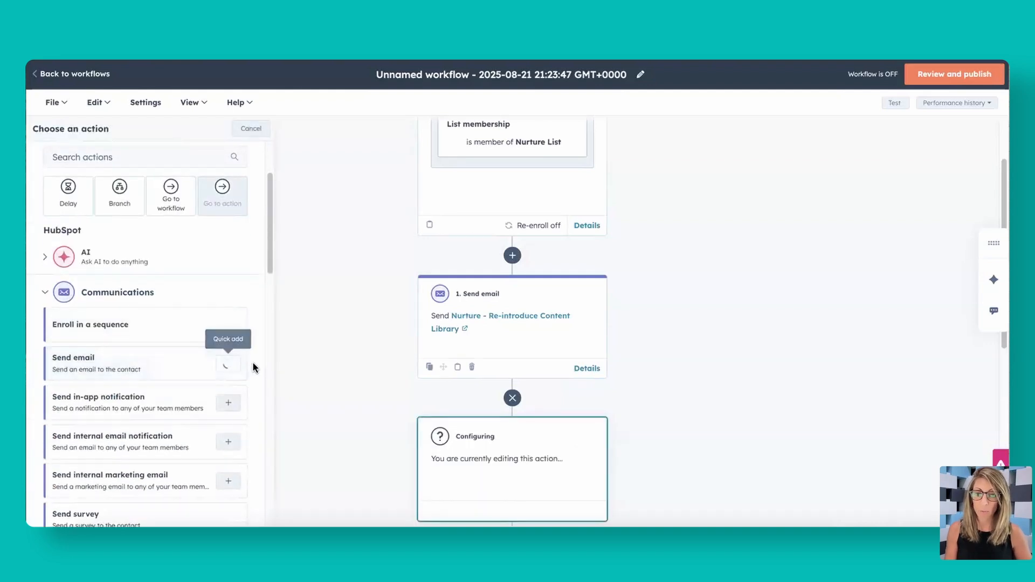
click(471, 460)
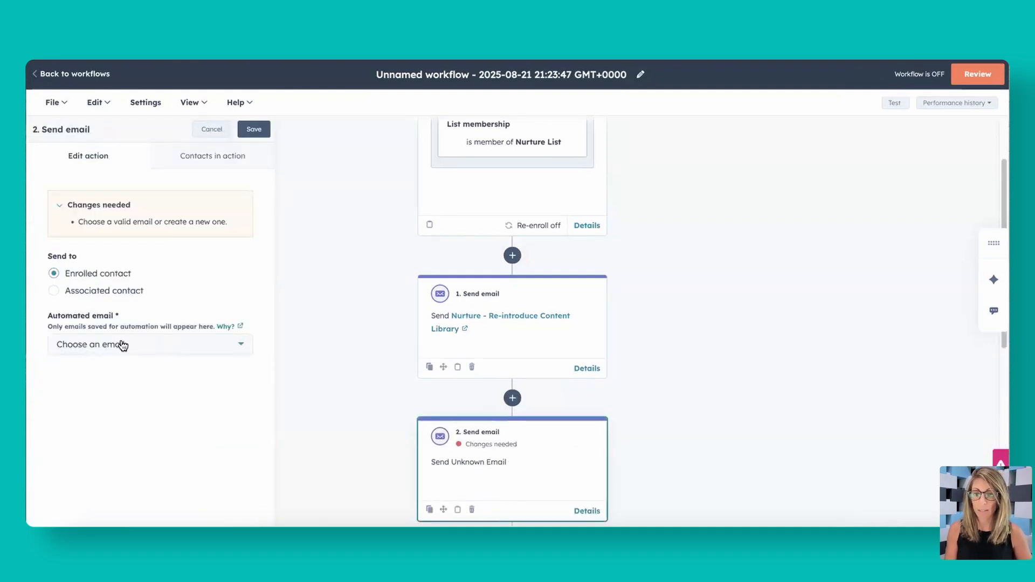
click(158, 351)
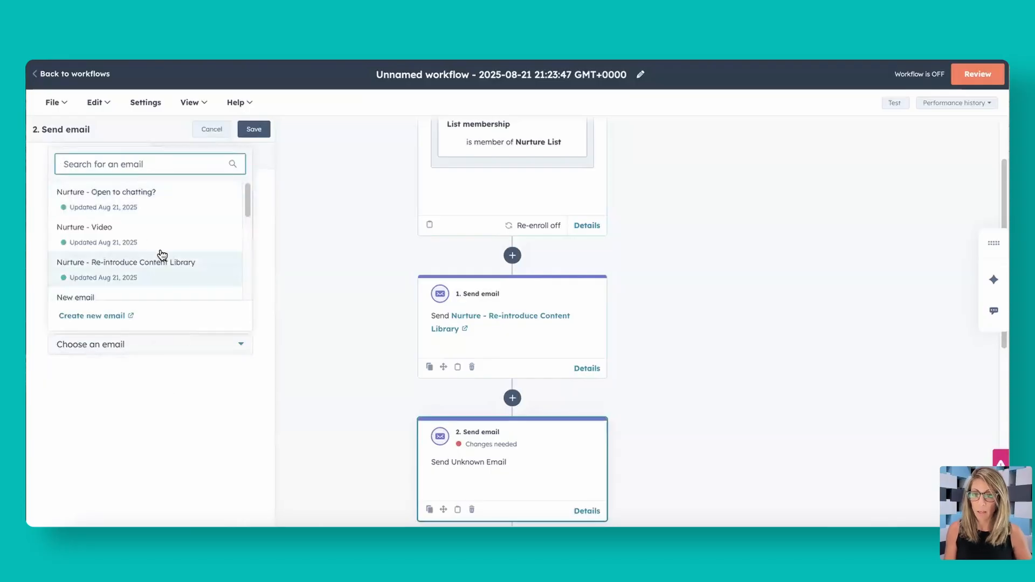
click(139, 238)
scroll(527, 358, down, 2)
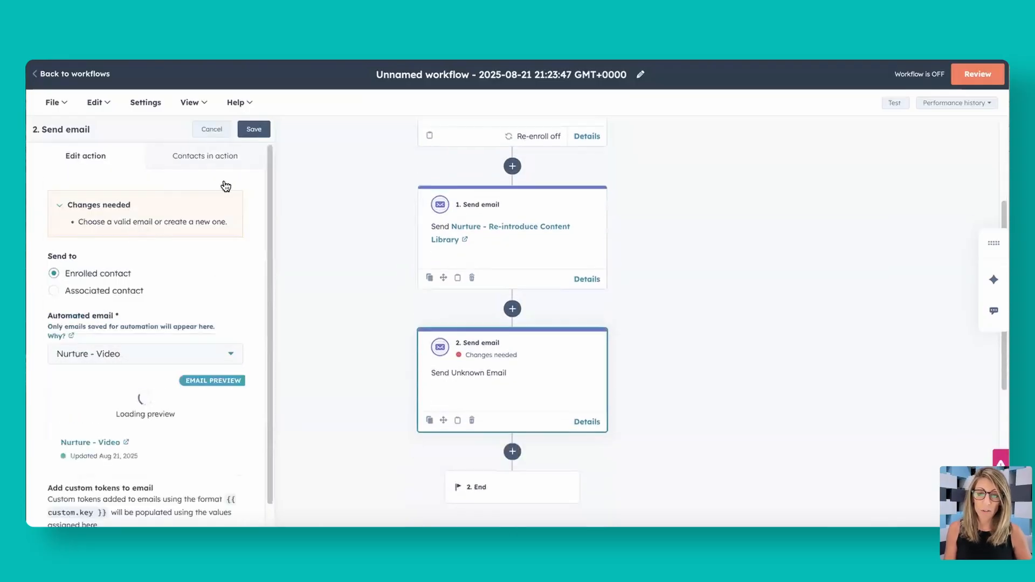
click(254, 130)
Add a third Send email action after the video email that sends "Nurture - Open to chatting?", and save it.
scroll(539, 388, down, 3)
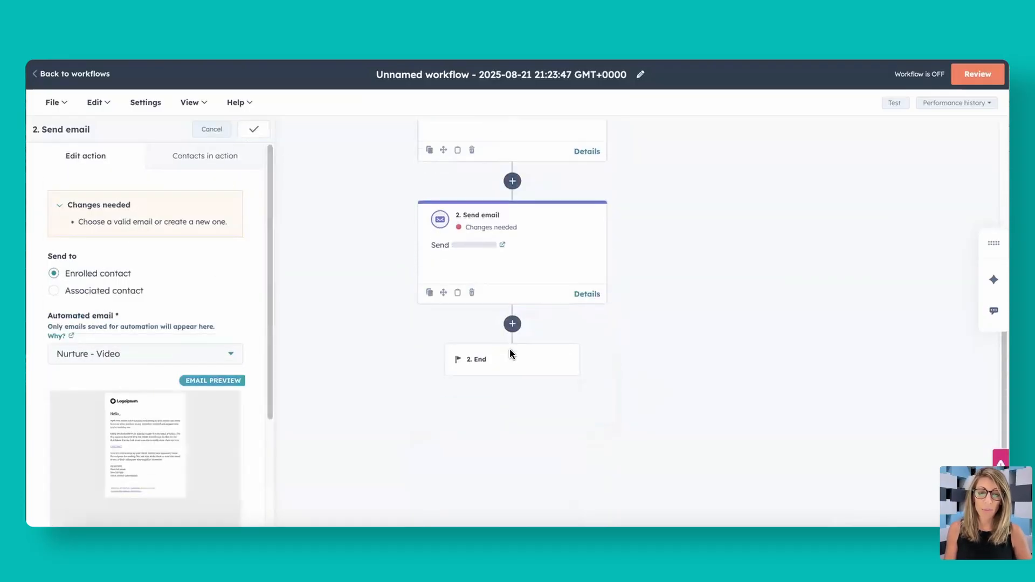
click(513, 324)
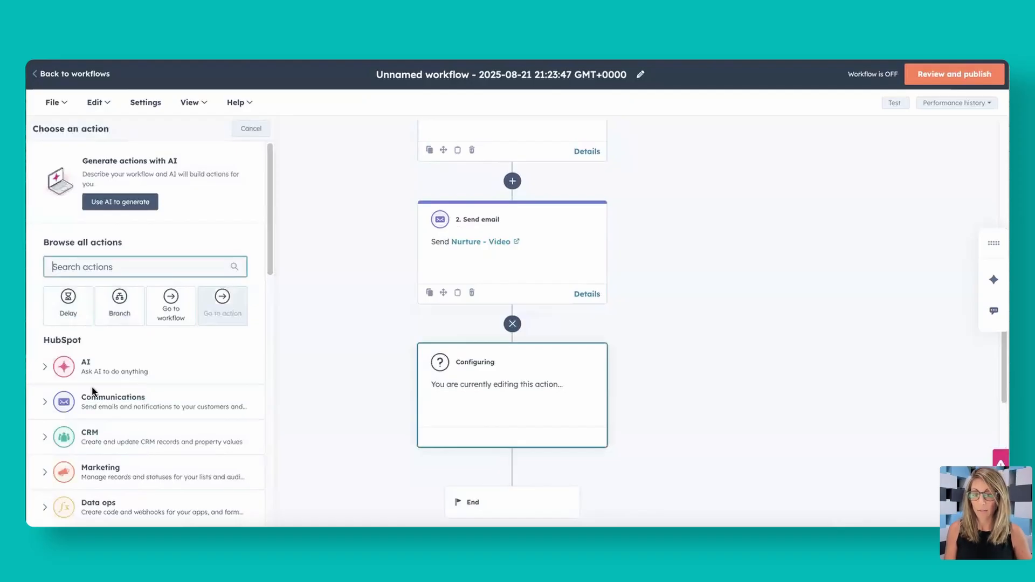
click(108, 408)
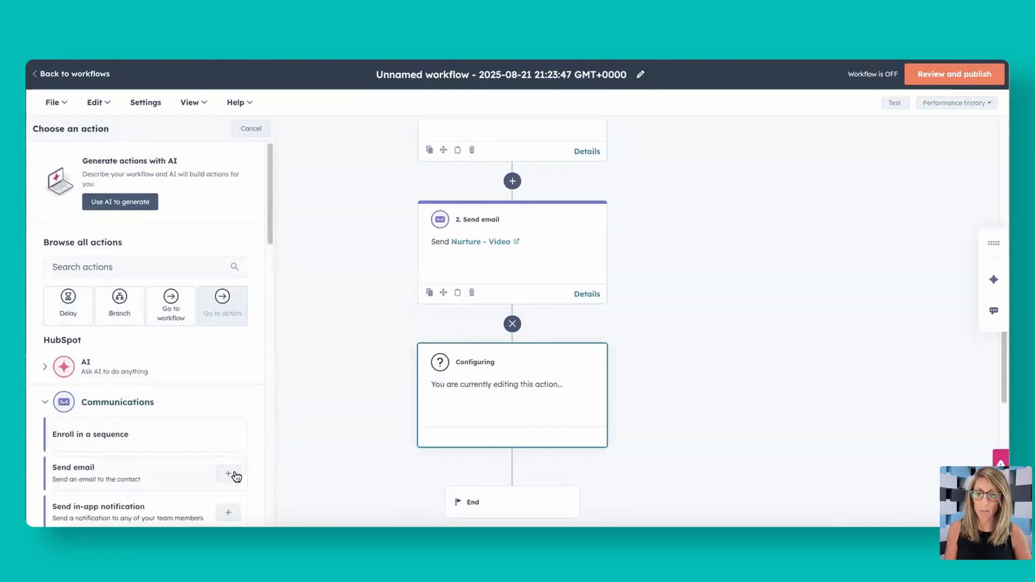
click(236, 477)
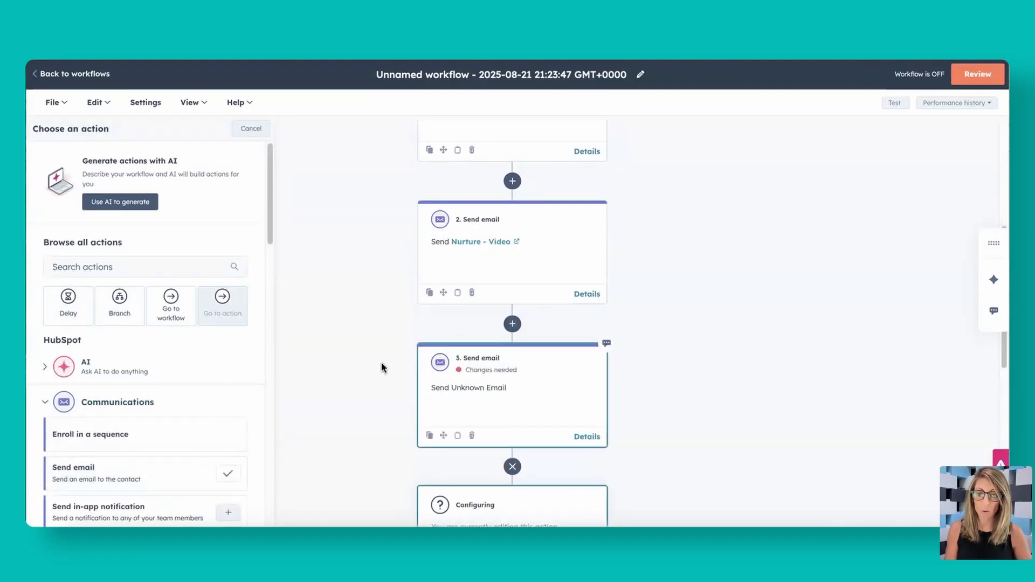
click(127, 348)
click(169, 193)
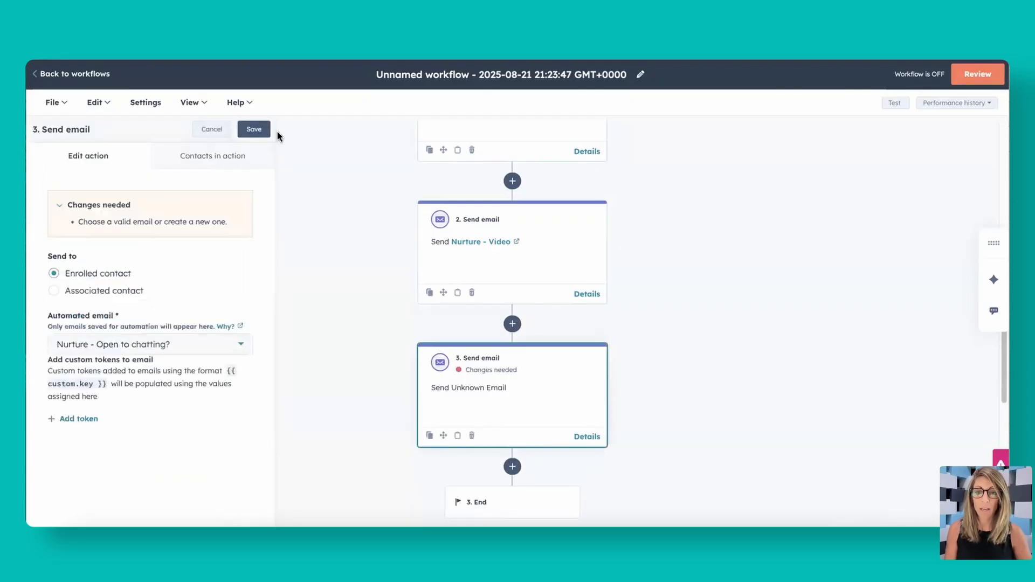
click(269, 131)
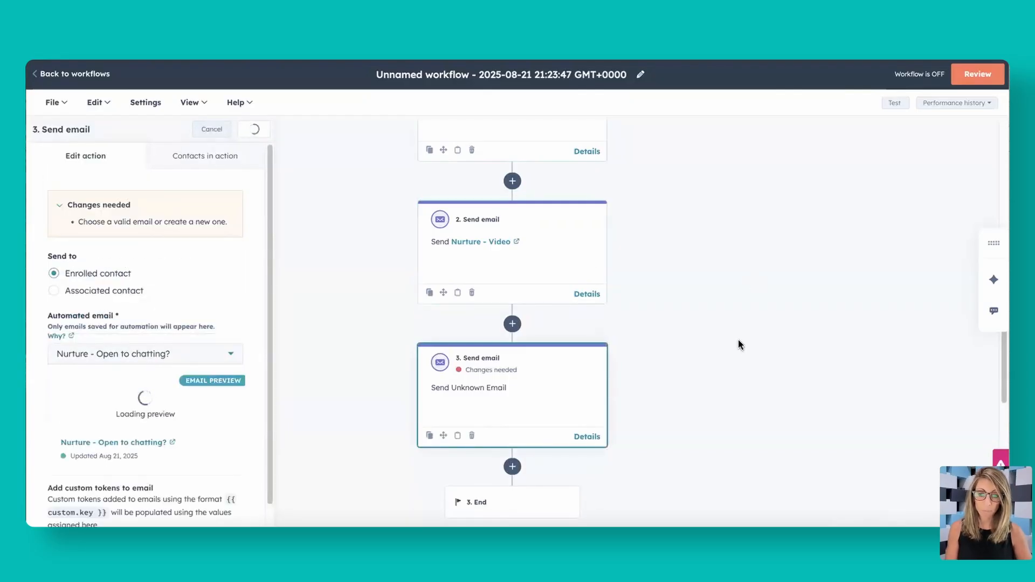
Insert a delay for a set amount of time of 7 days between the content library and video emails, and save it.
scroll(627, 351, up, 4)
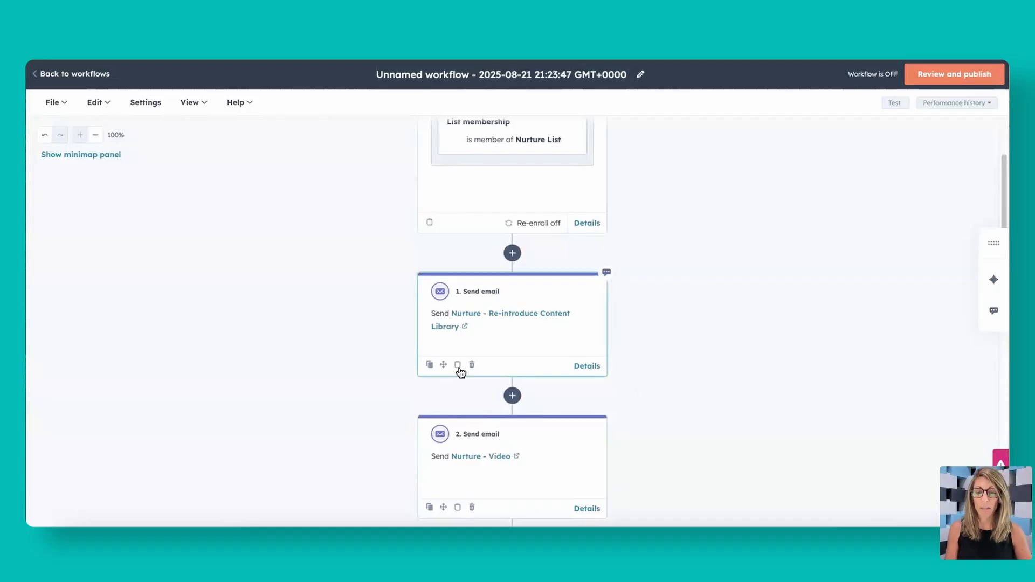
click(512, 396)
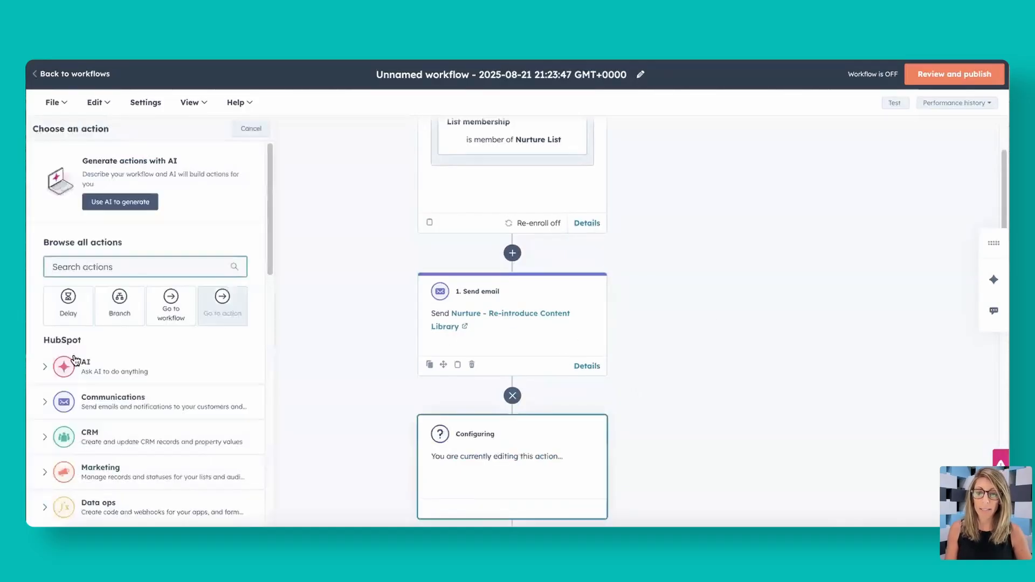
click(67, 305)
click(159, 186)
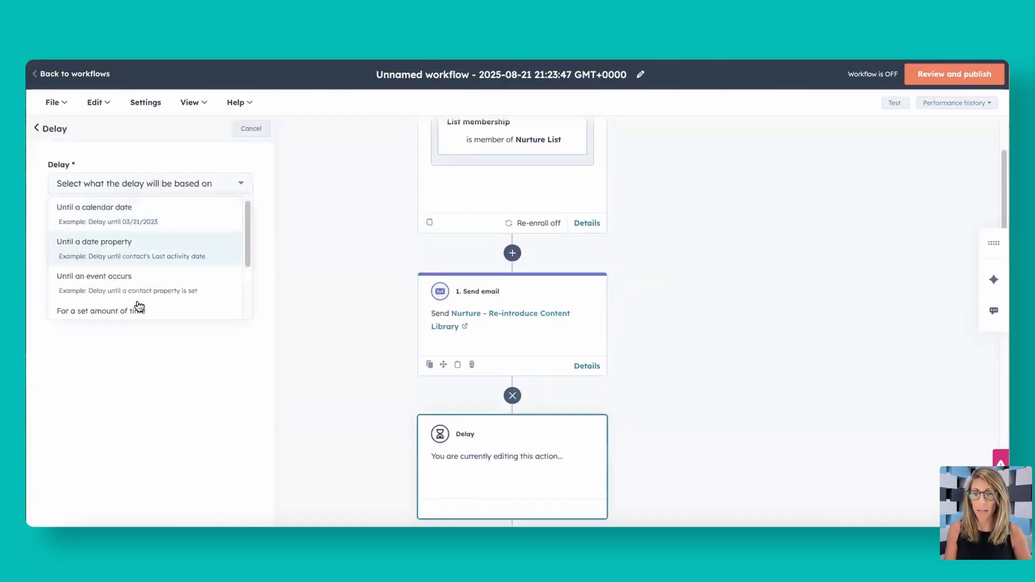
scroll(136, 289, down, 1)
click(135, 292)
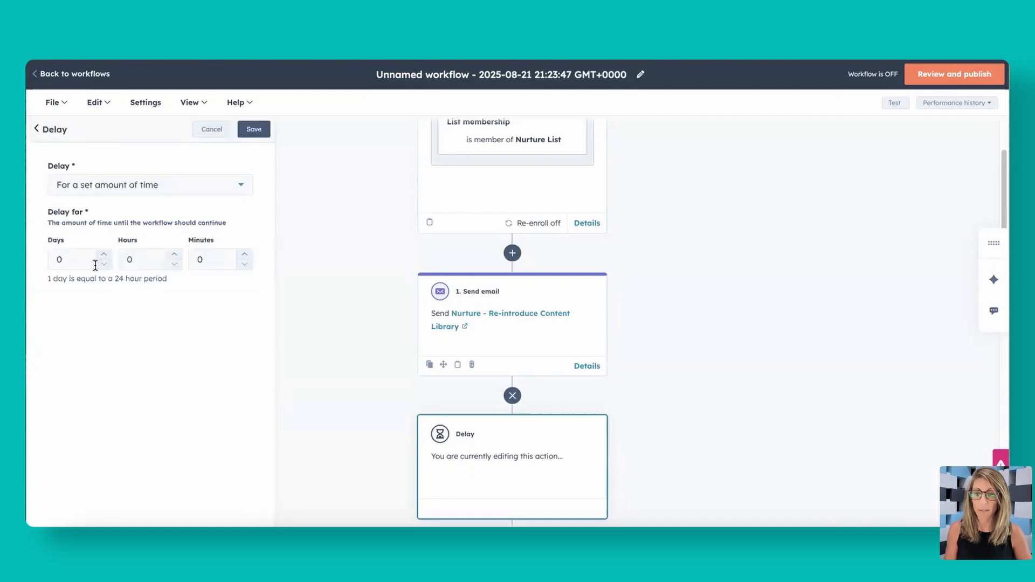
click(47, 262)
text(7)
click(252, 128)
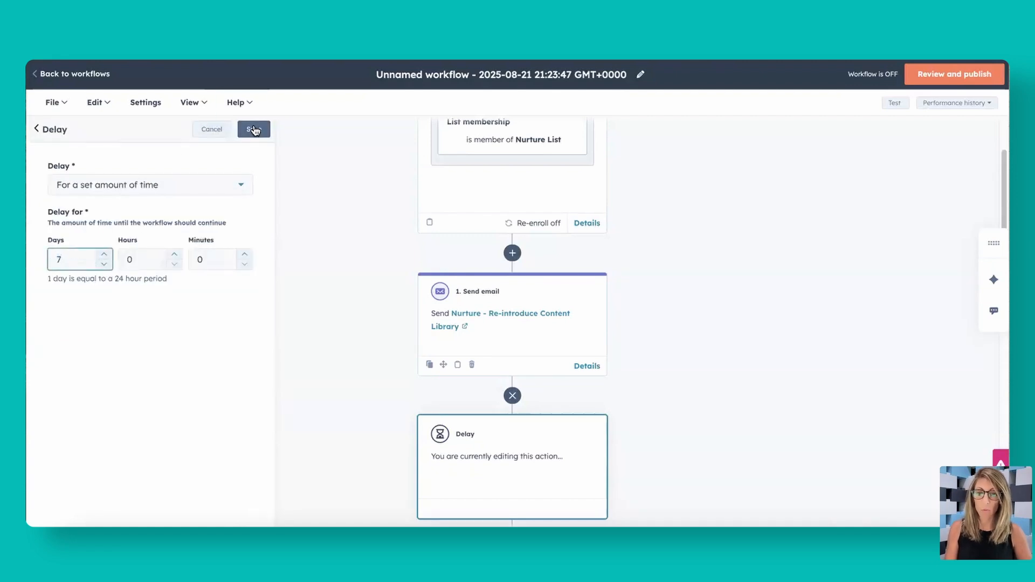
Clone the 7-day delay and place the copy between the "Nurture - Video" and "Nurture - Open to chatting?" emails.
scroll(518, 366, down, 3)
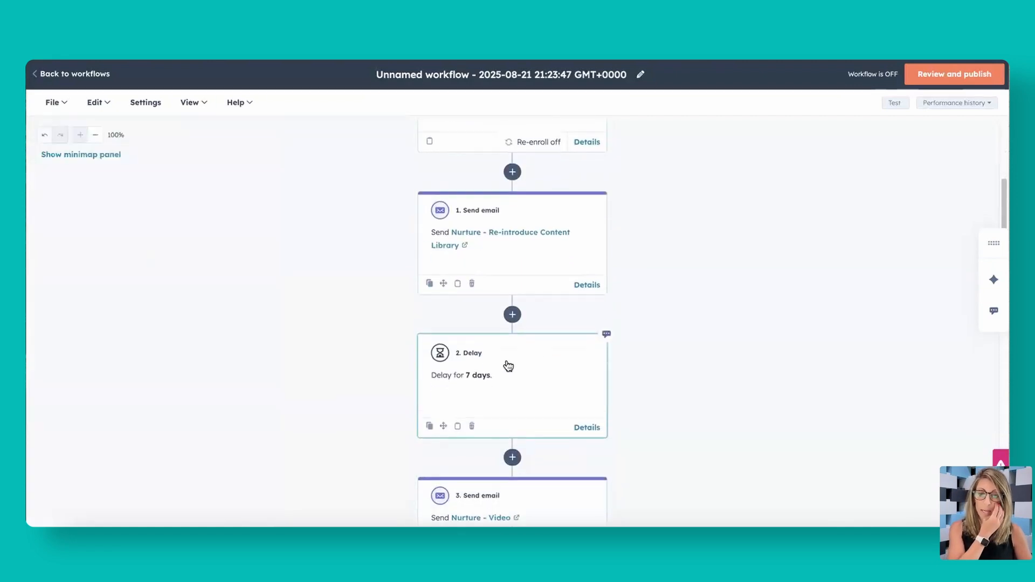
click(429, 420)
click(469, 443)
scroll(642, 356, down, 3)
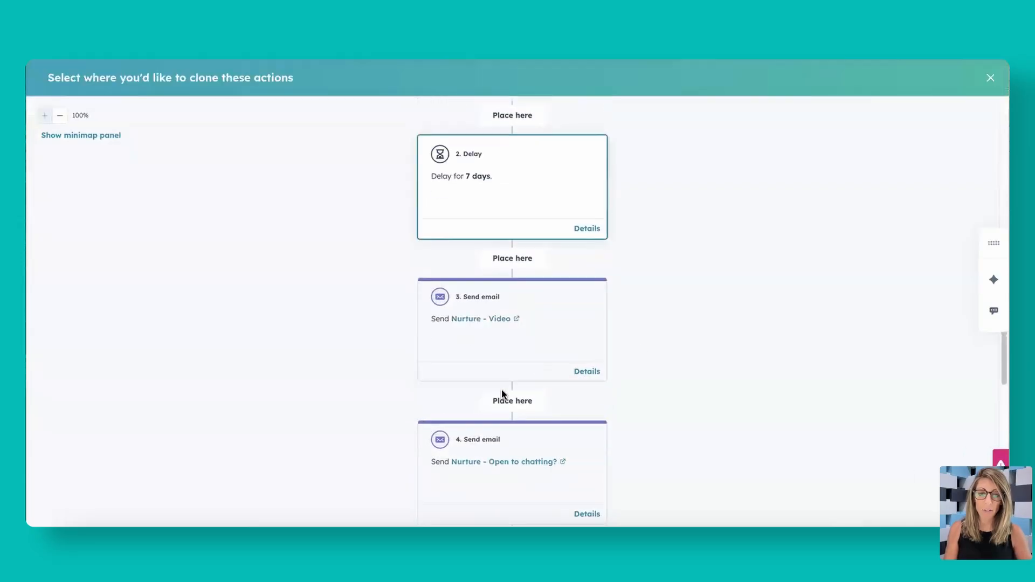
click(496, 402)
click(465, 240)
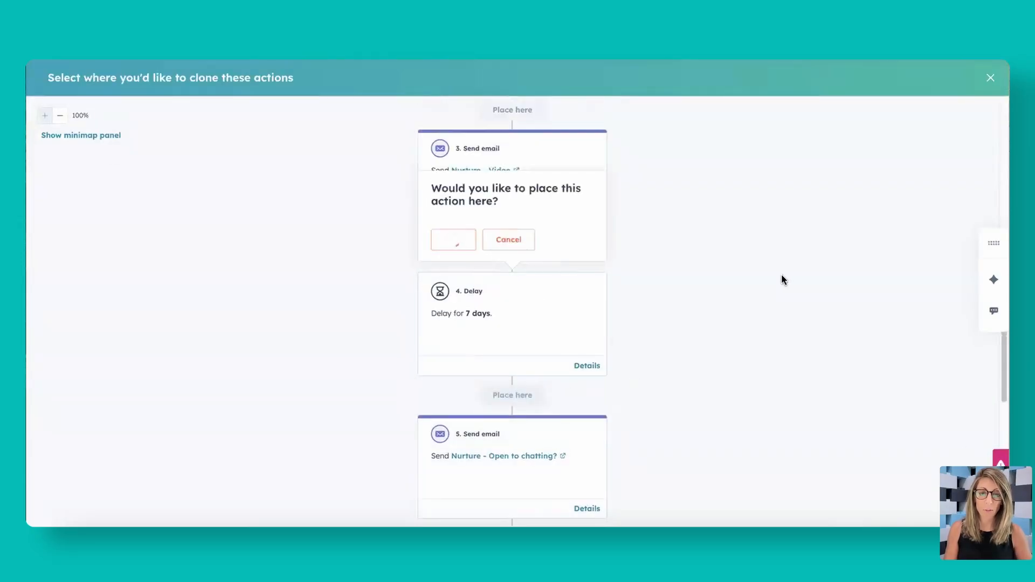
Insert a delay between the enrollment trigger and the first email, based on a specific time of day.
scroll(662, 216, up, 5)
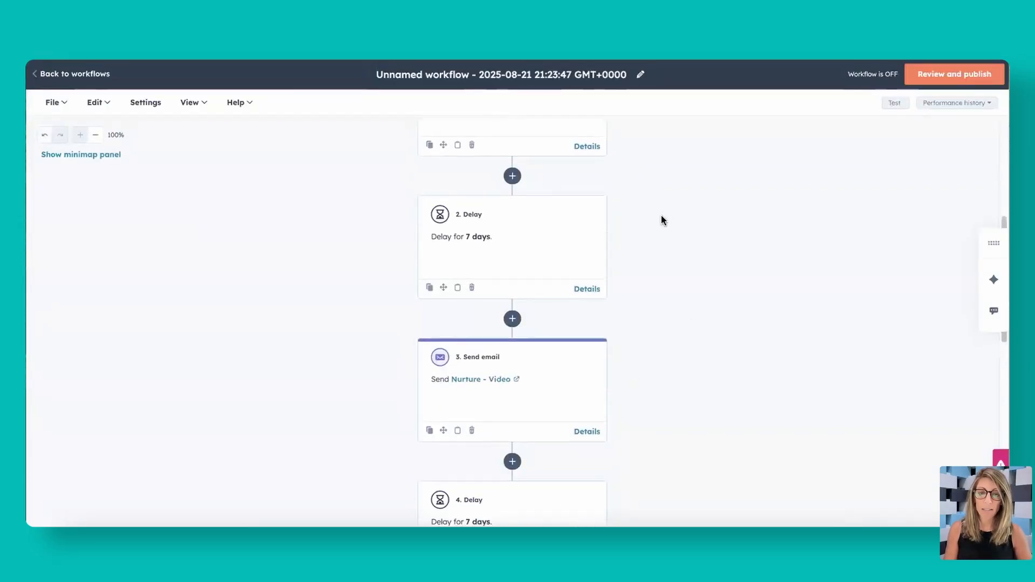
scroll(662, 216, up, 1)
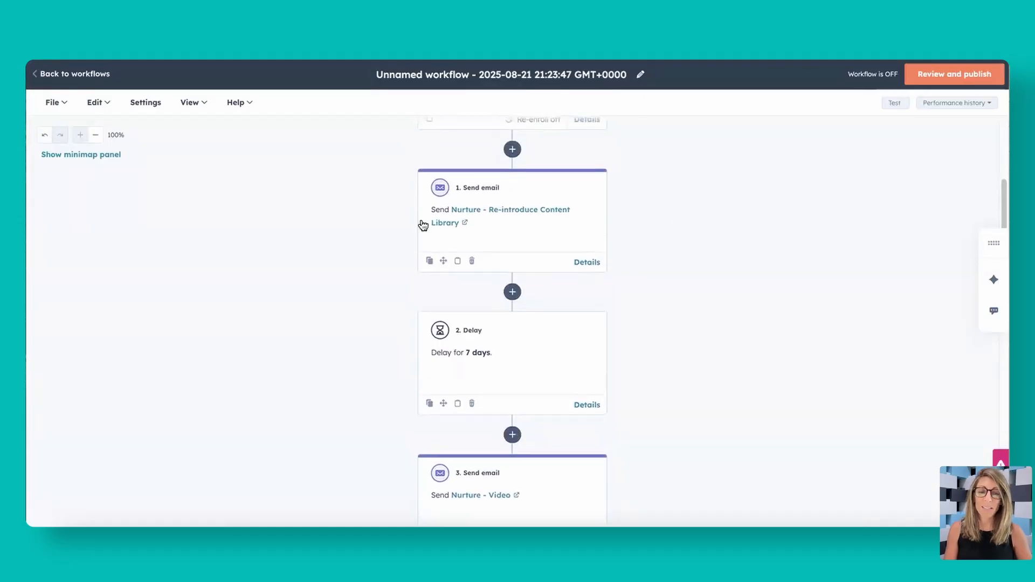
scroll(512, 213, up, 2)
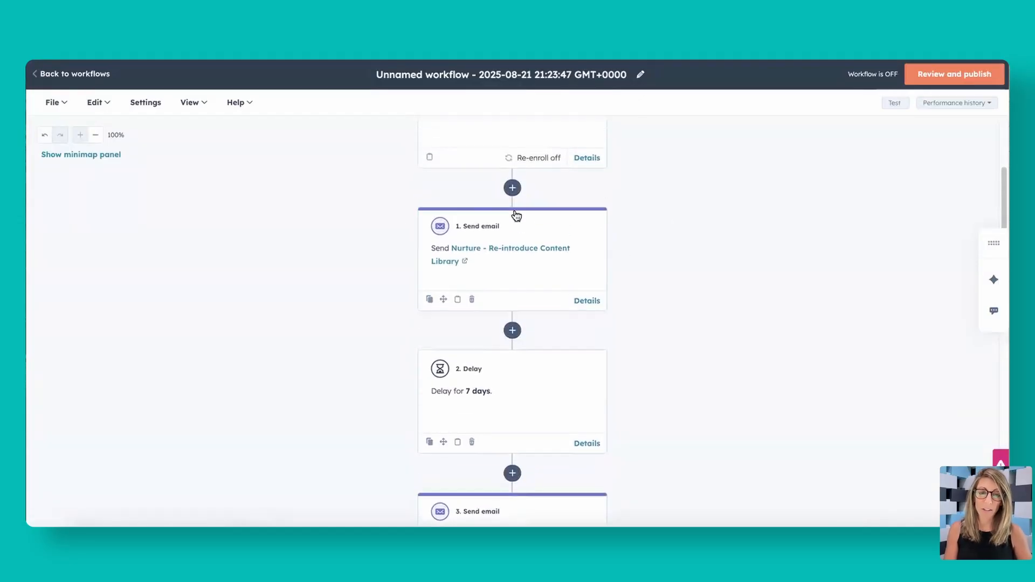
click(511, 185)
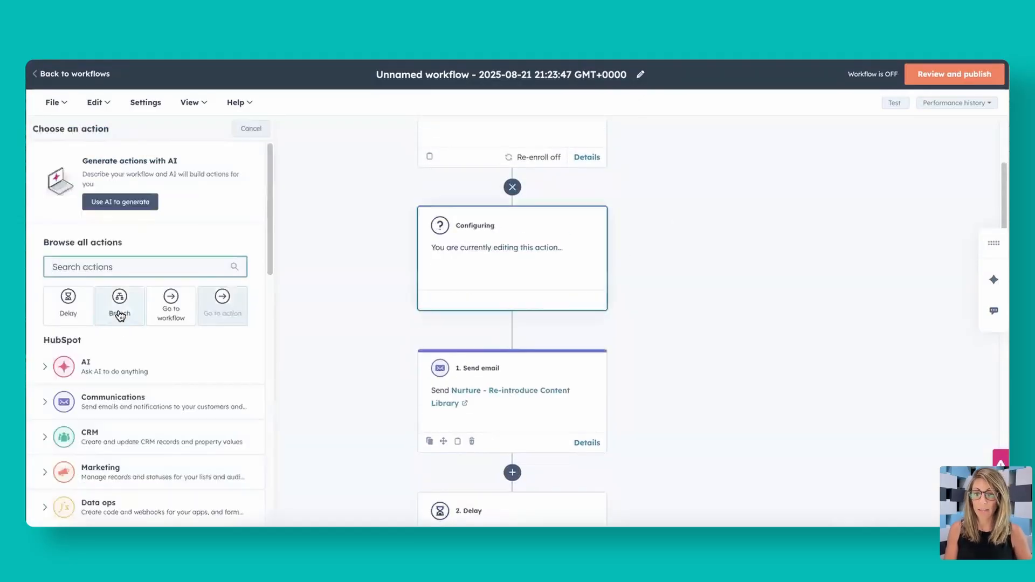
click(68, 306)
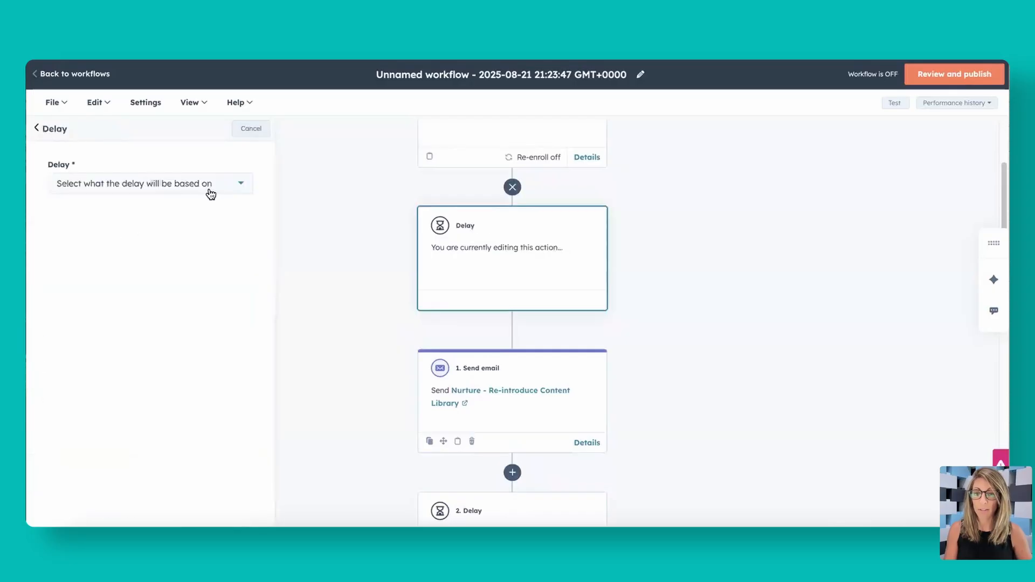
click(210, 193)
scroll(151, 280, down, 1)
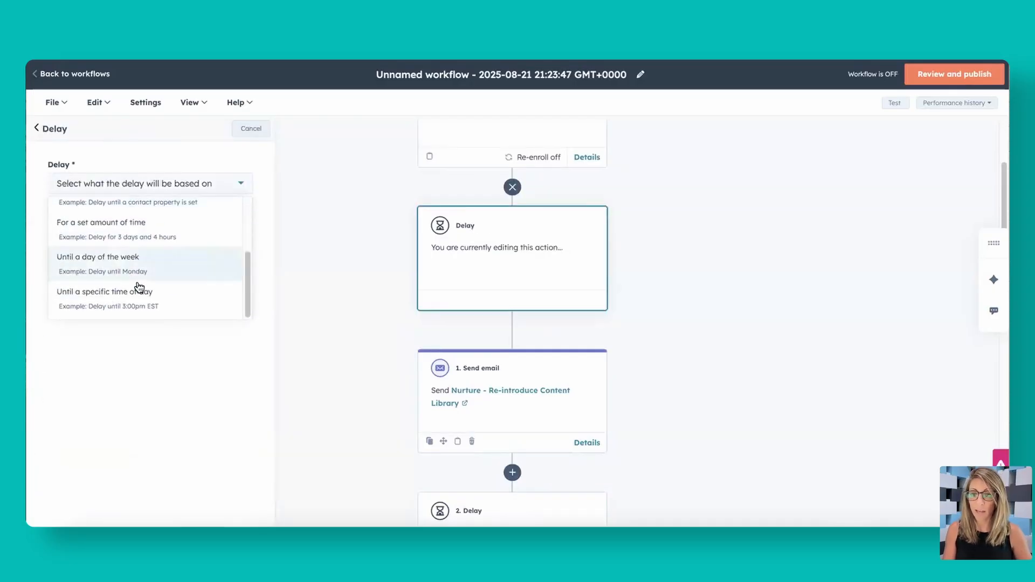
click(137, 289)
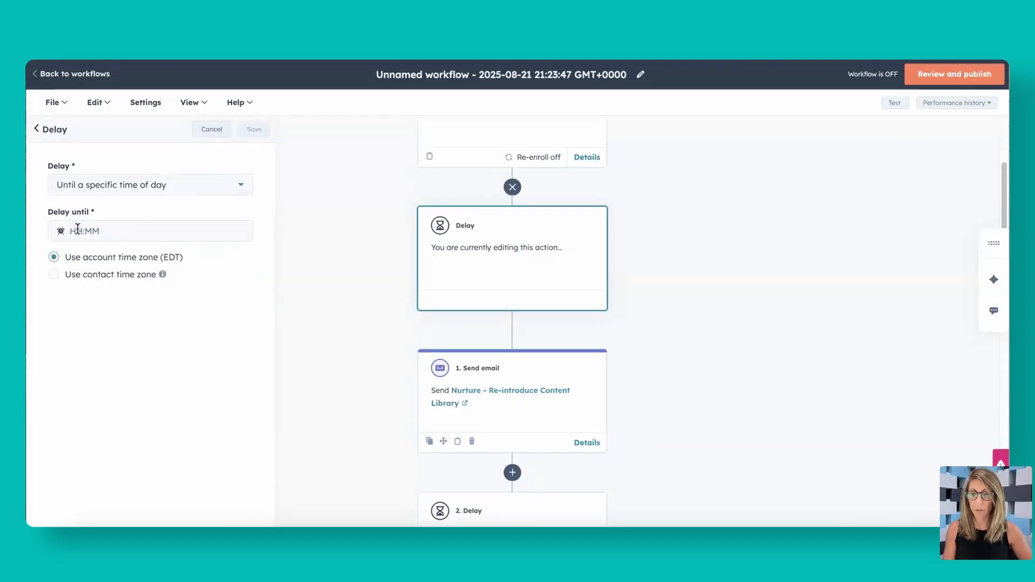
Set the delay to last until 7:31 AM in the contact's time zone and save it.
click(83, 231)
text(7:00)
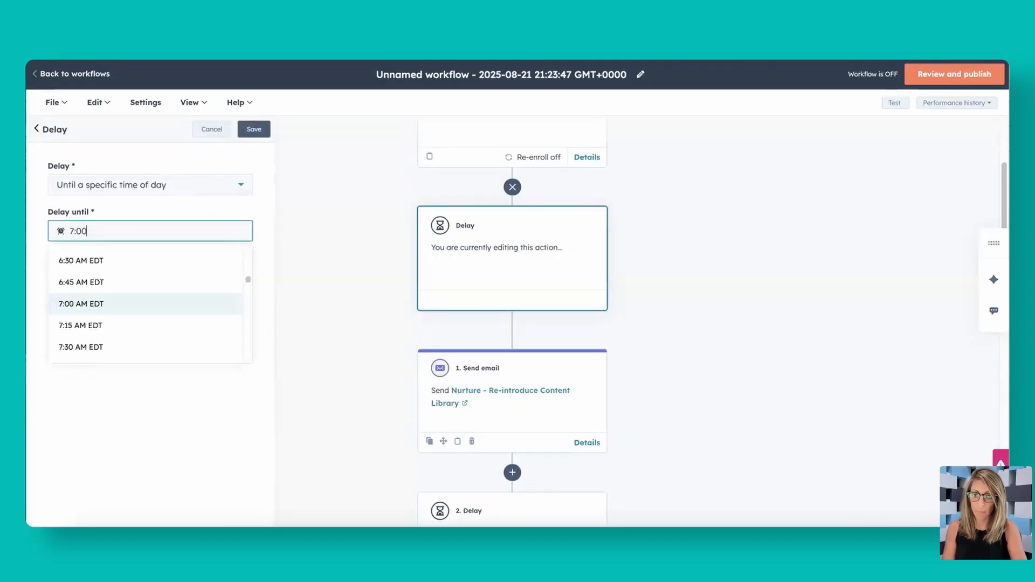
key(BackSpace)
key(BackSpace)
text(31a)
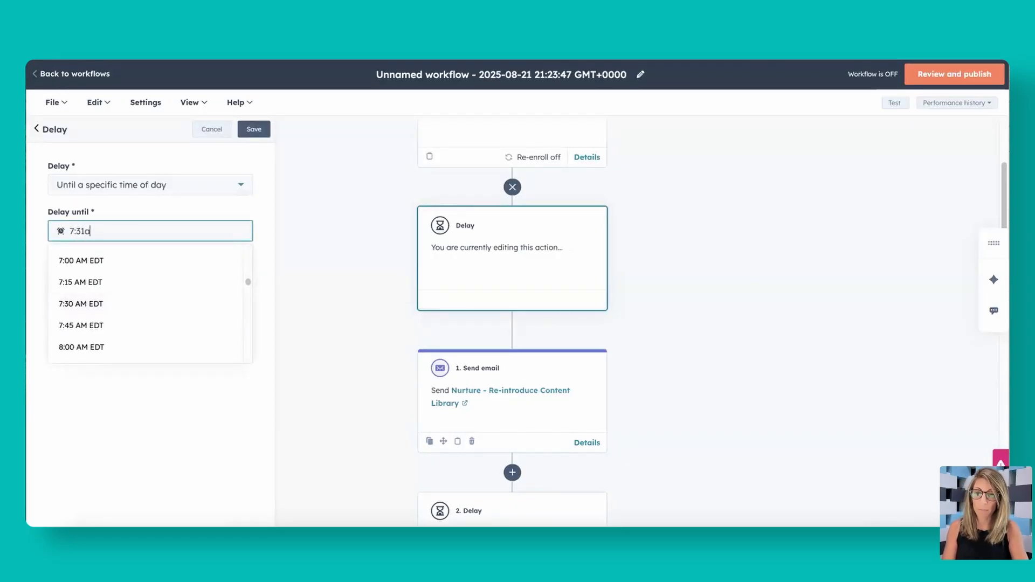
text(m)
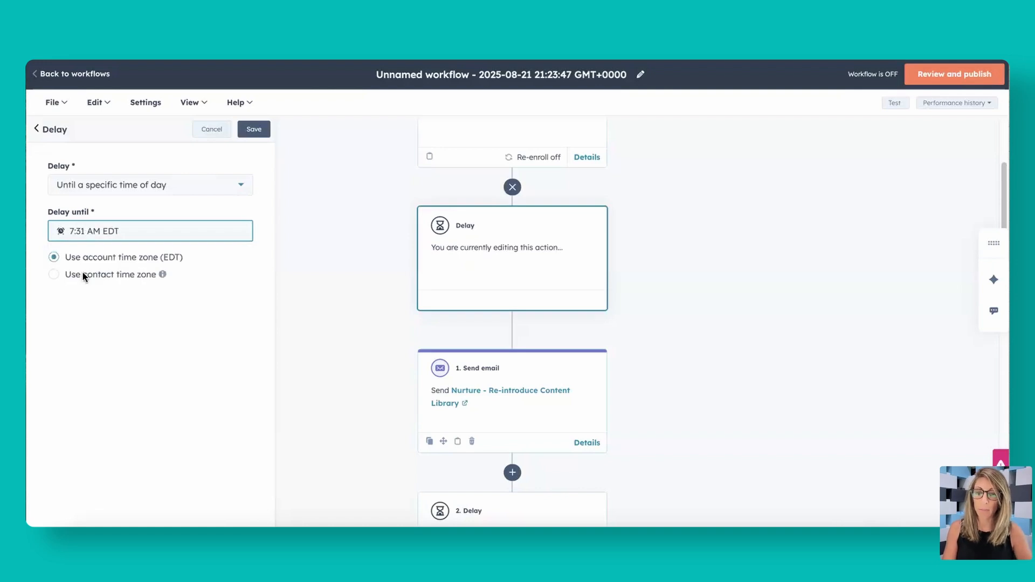
click(84, 277)
click(255, 134)
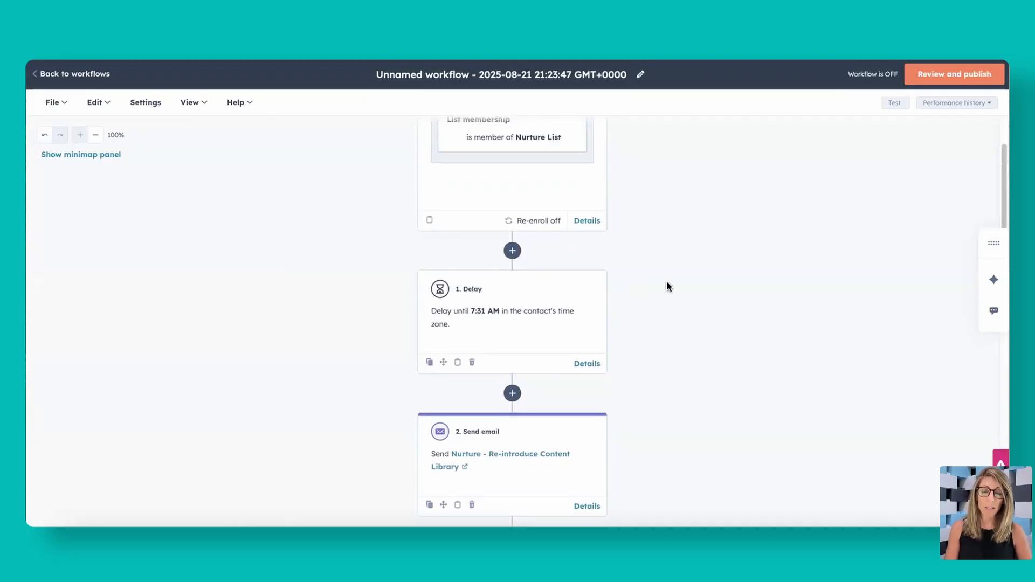
Add a contact-property criterion for Last page seen to Group 1 of the workflow's enrollment trigger.
scroll(643, 272, up, 2)
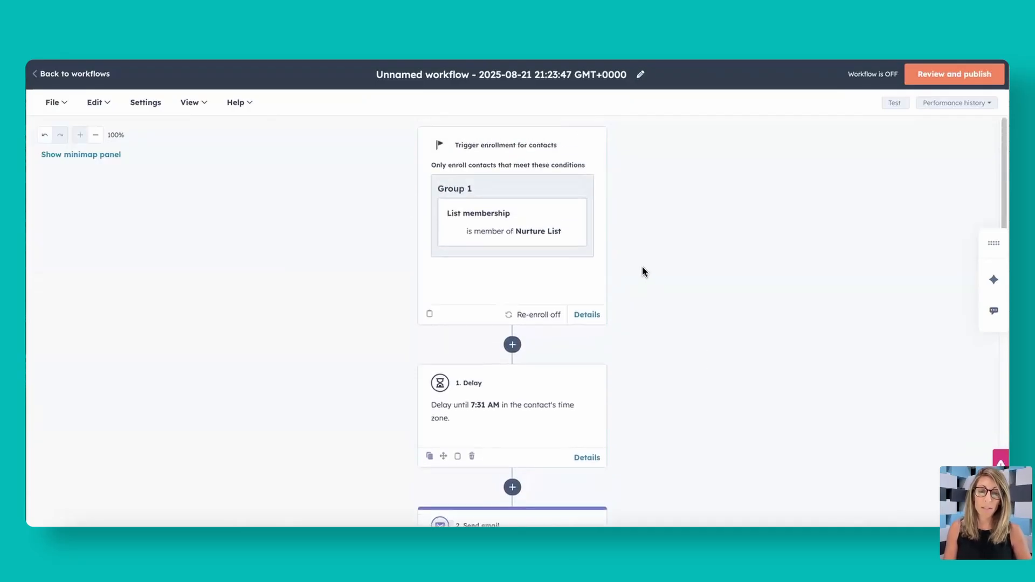
click(507, 190)
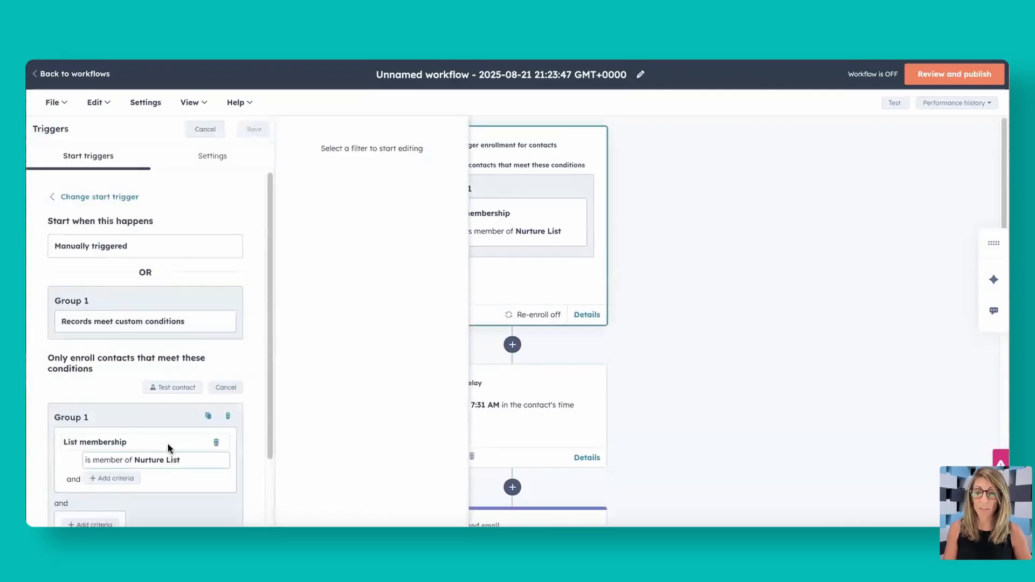
scroll(169, 447, down, 2)
click(93, 441)
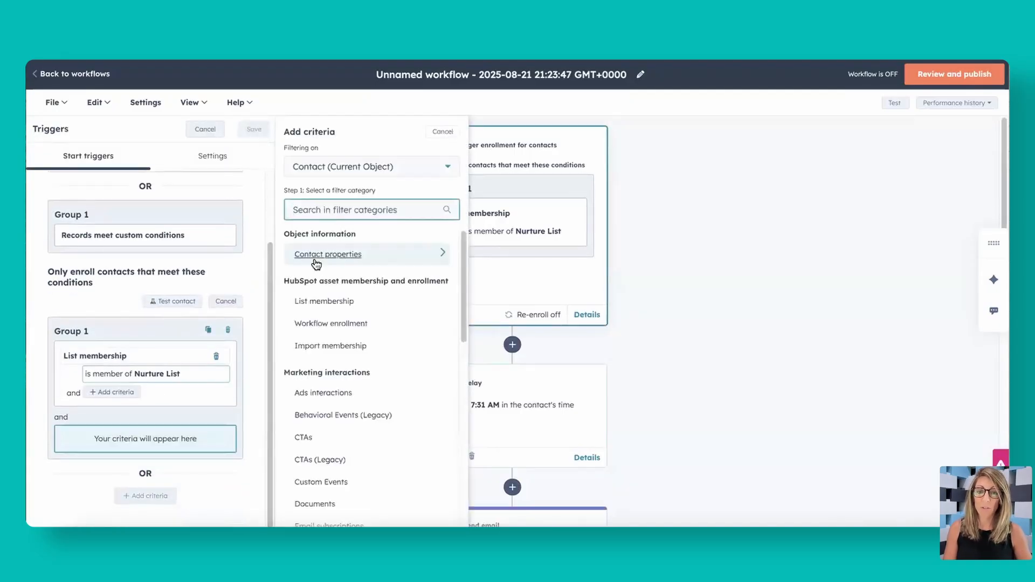
click(316, 264)
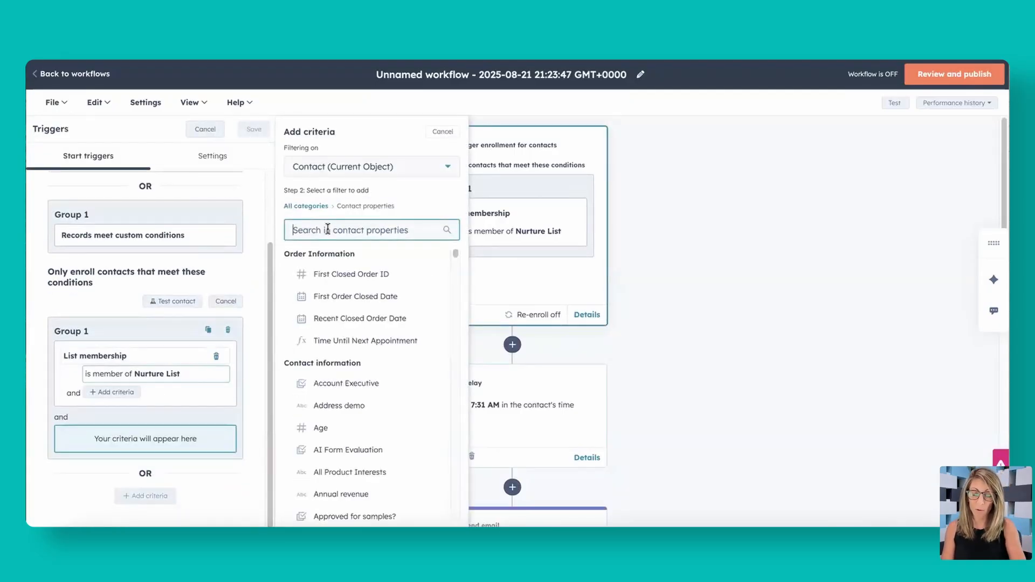
text(last page)
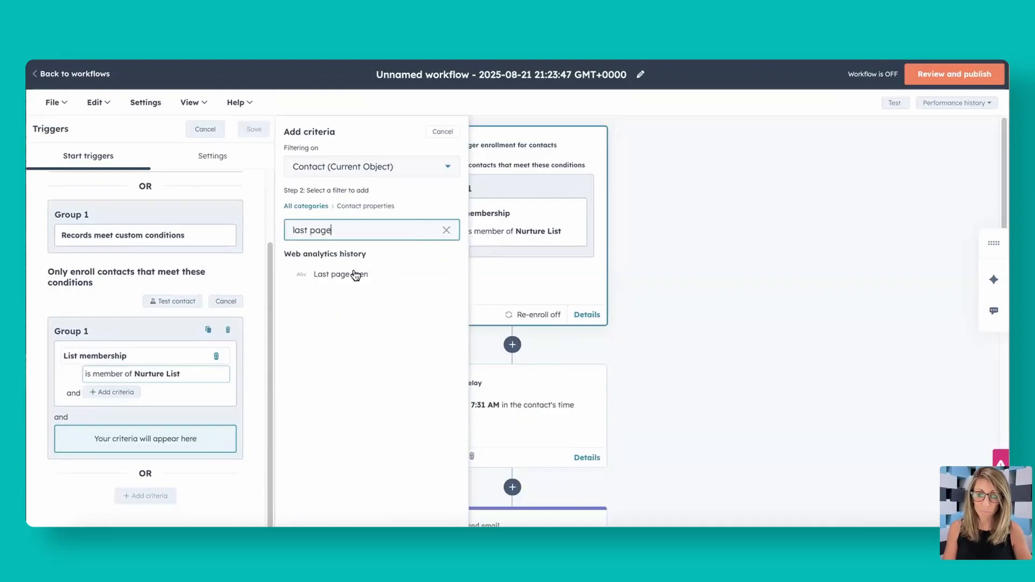
click(352, 275)
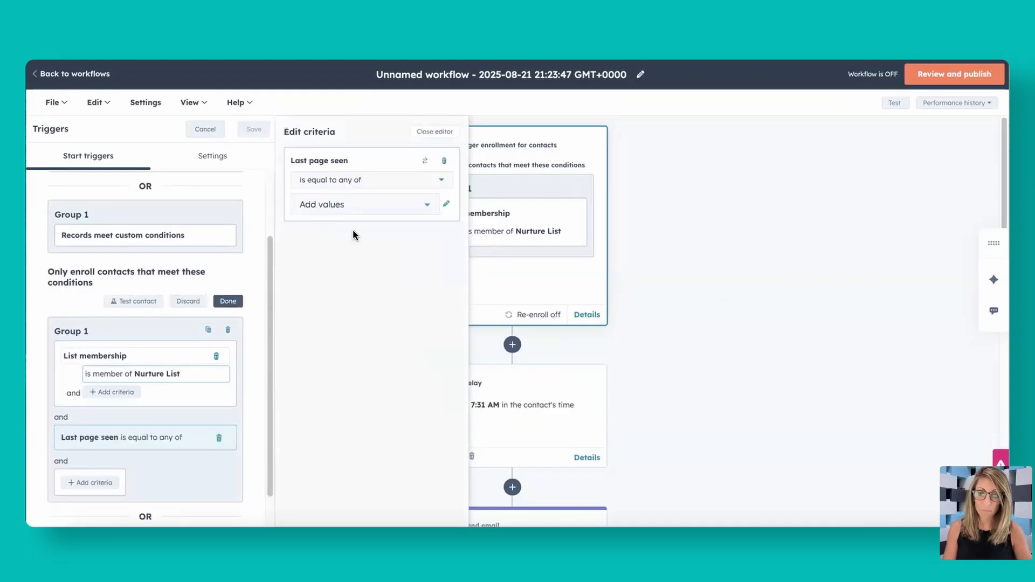
Set the Last page seen criterion to equal any of "/fix-my-hubspot" and close the criteria editor.
click(337, 208)
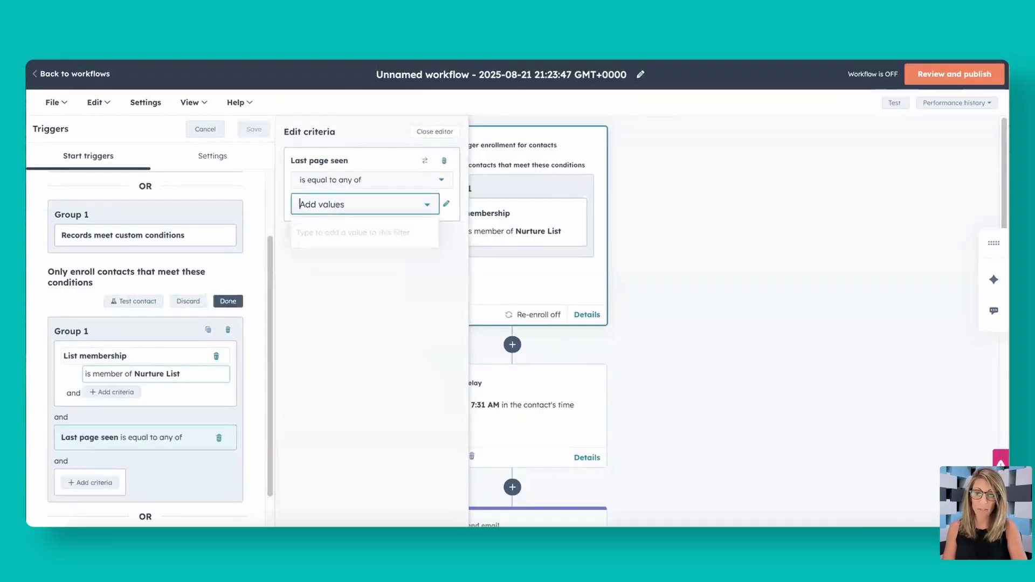
text(/fix-my-h)
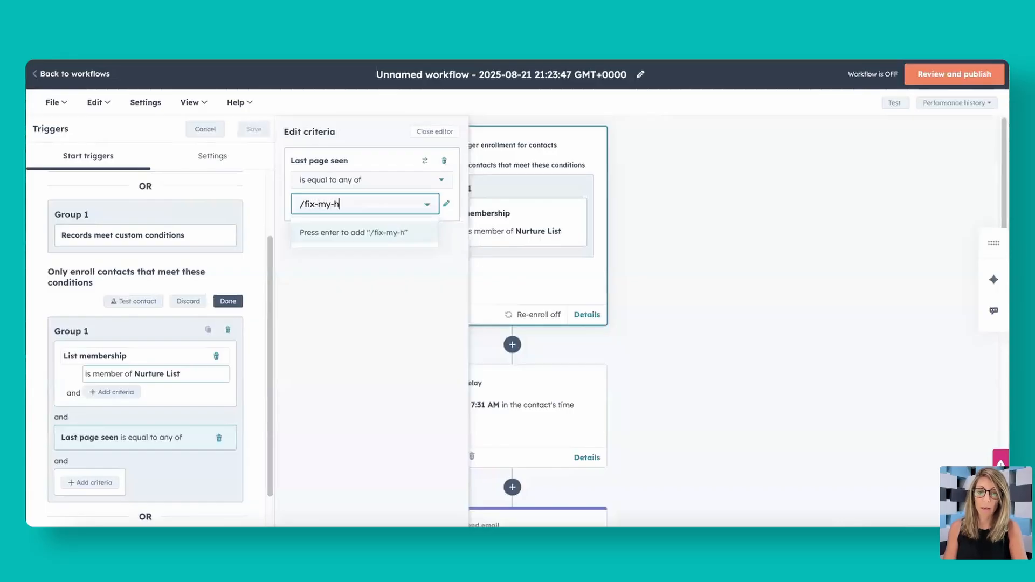
text(ubspot)
key(Return)
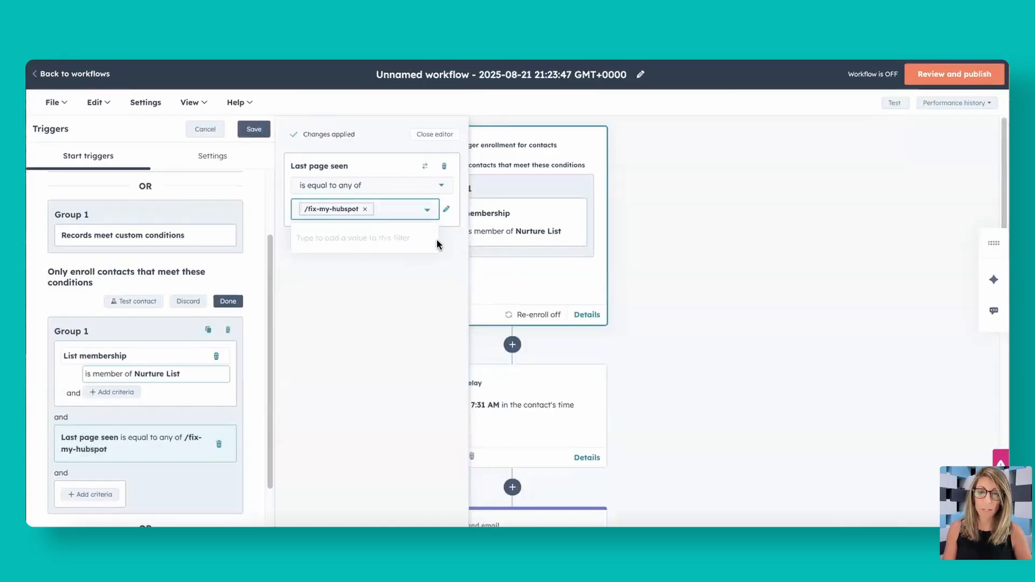
click(434, 135)
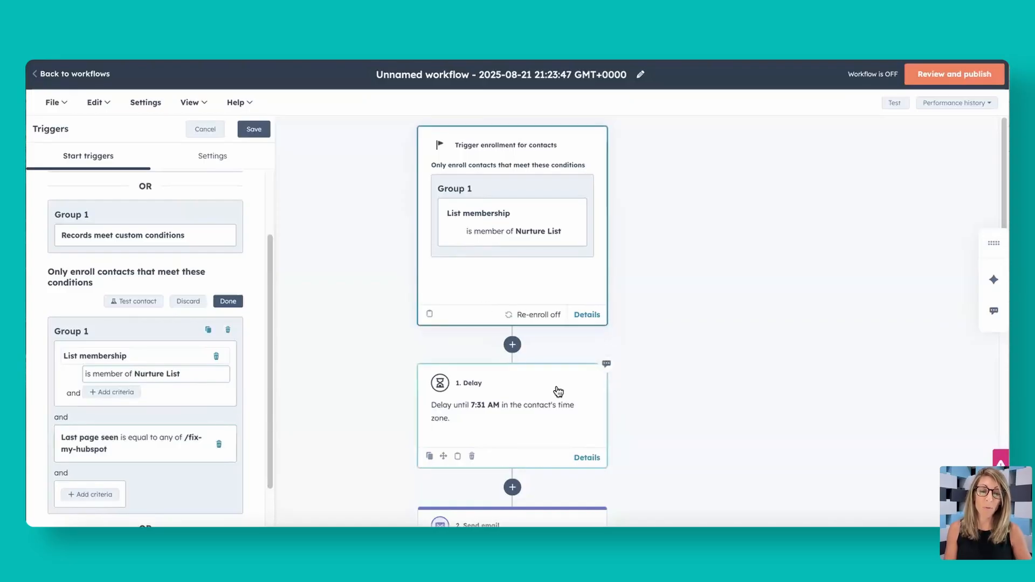
Delete the Last page seen criterion from the enrollment conditions and save the trigger.
scroll(524, 423, down, 2)
click(218, 445)
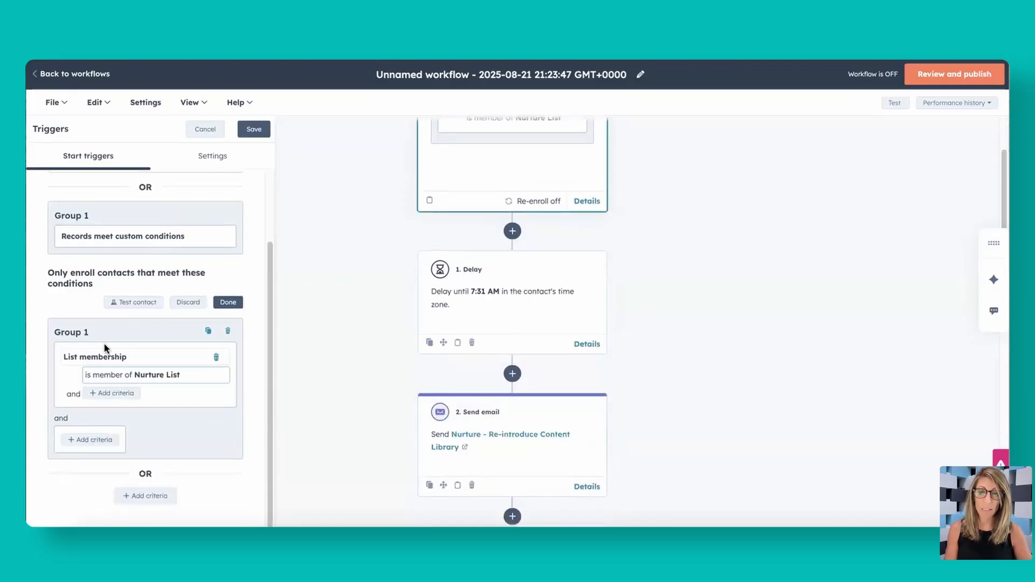
click(251, 130)
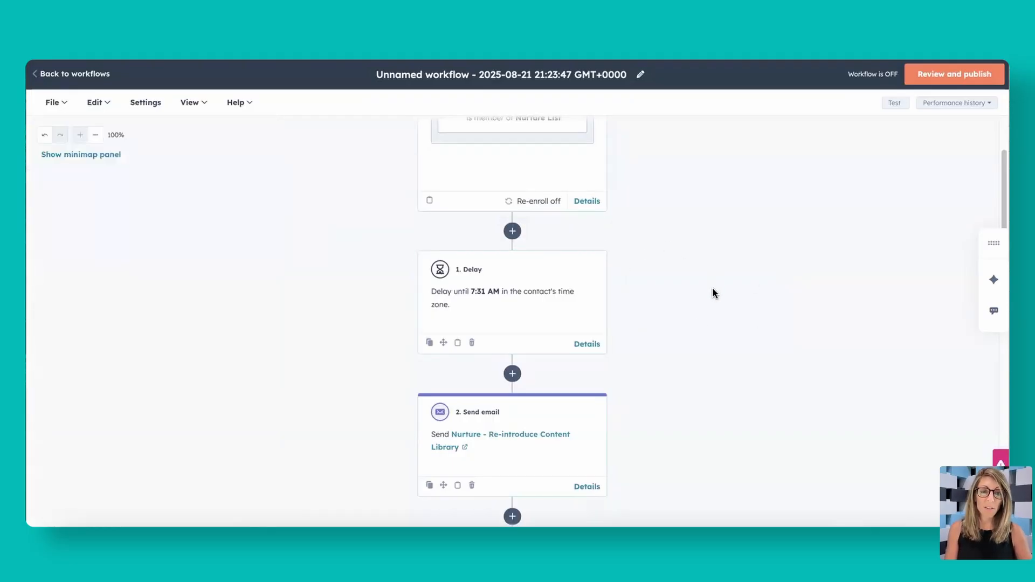
Review the workflow's sequence of delays and emails, the trigger's enrollment conditions and its unenrollment settings.
scroll(713, 287, up, 2)
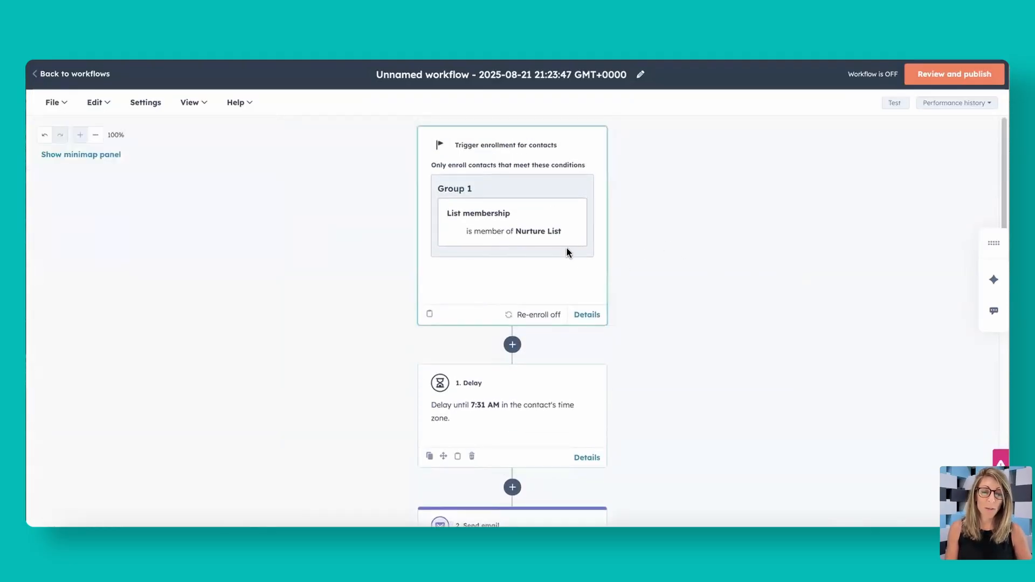
scroll(485, 328, down, 4)
scroll(532, 323, down, 4)
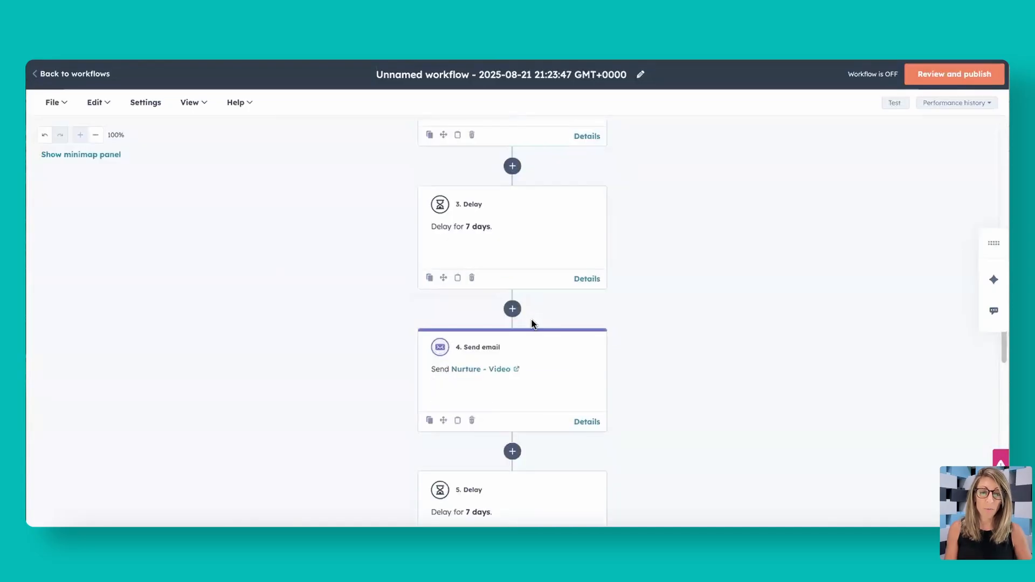
scroll(528, 302, down, 5)
scroll(527, 290, up, 8)
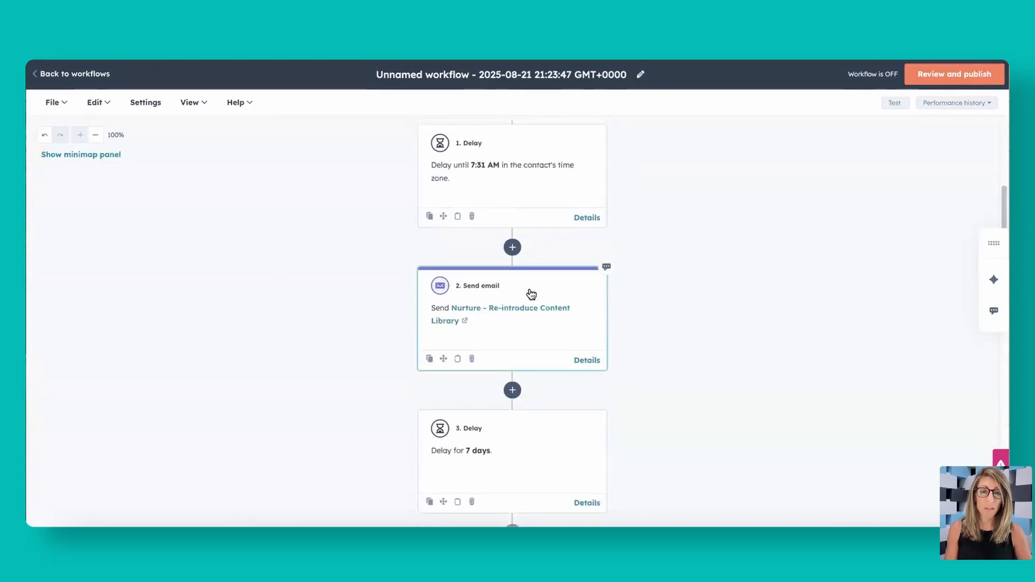
scroll(531, 294, up, 5)
click(453, 220)
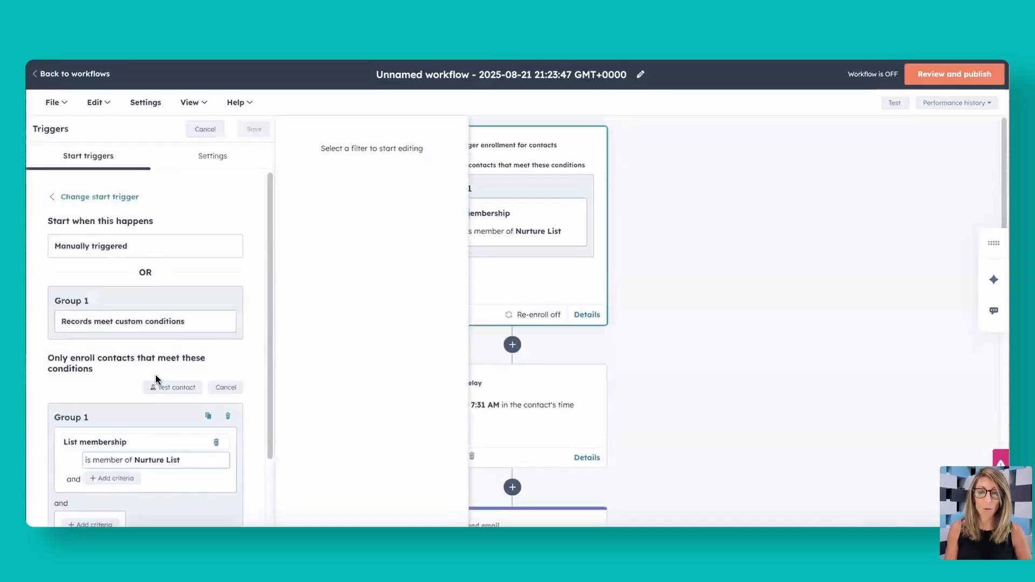
scroll(153, 404, down, 2)
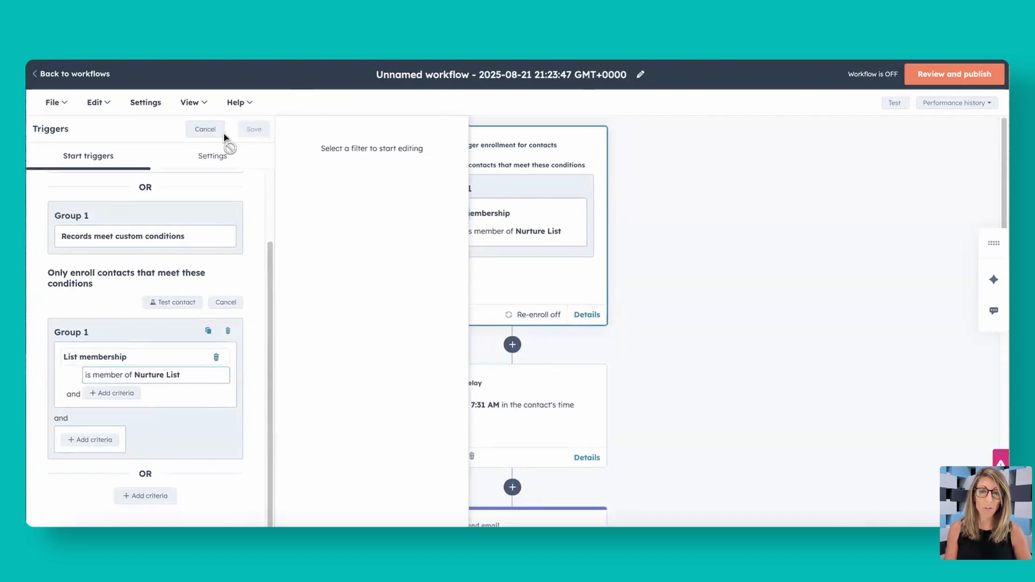
click(213, 156)
scroll(174, 387, down, 1)
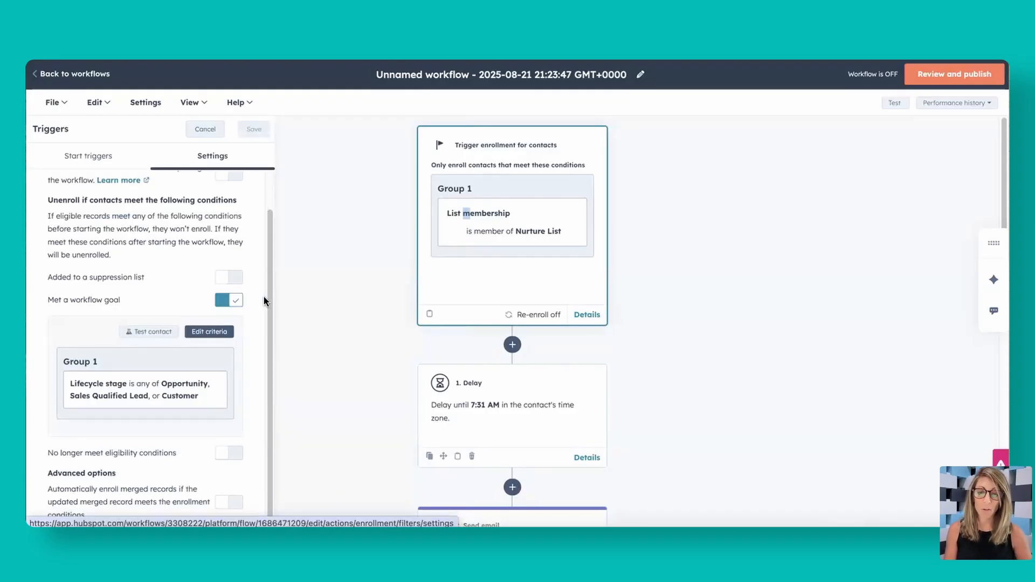
click(205, 130)
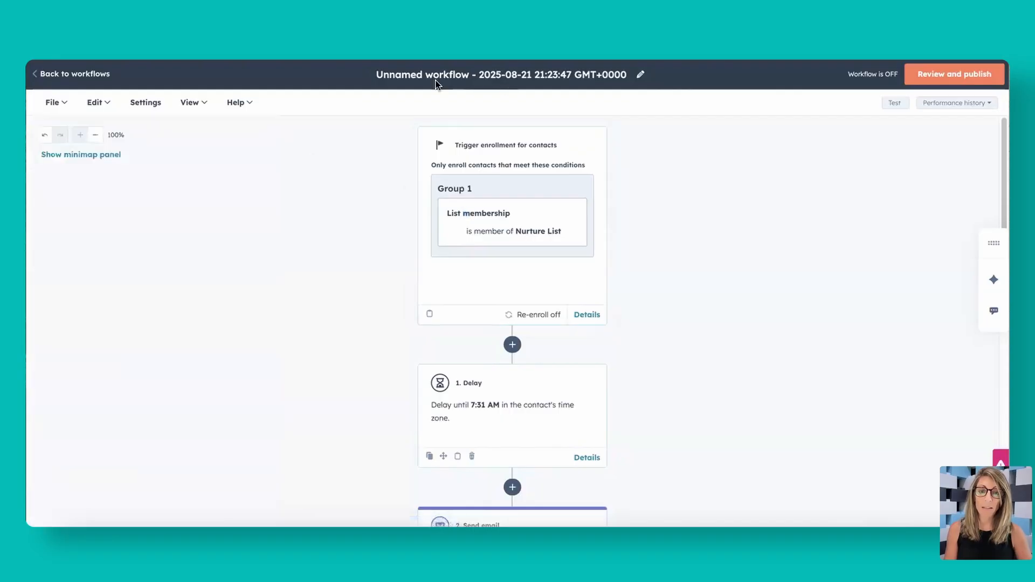
Rename the workflow as "Nurture List Workflow - List membership driven, MQL and Lead only - 3 steps" and save the name.
click(501, 75)
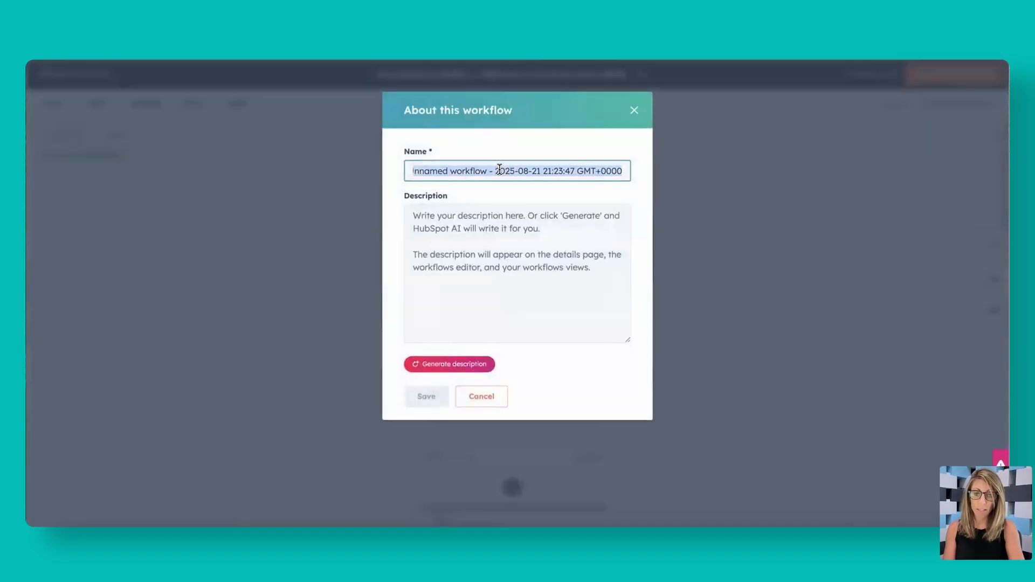
text(Nurture List Workflow - List membership driven,)
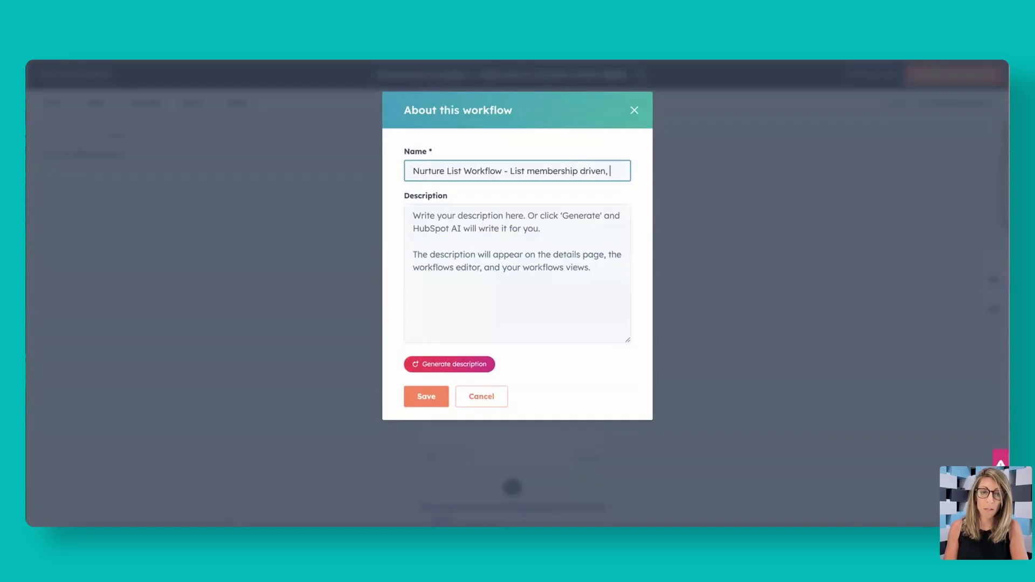
text(MQLO and)
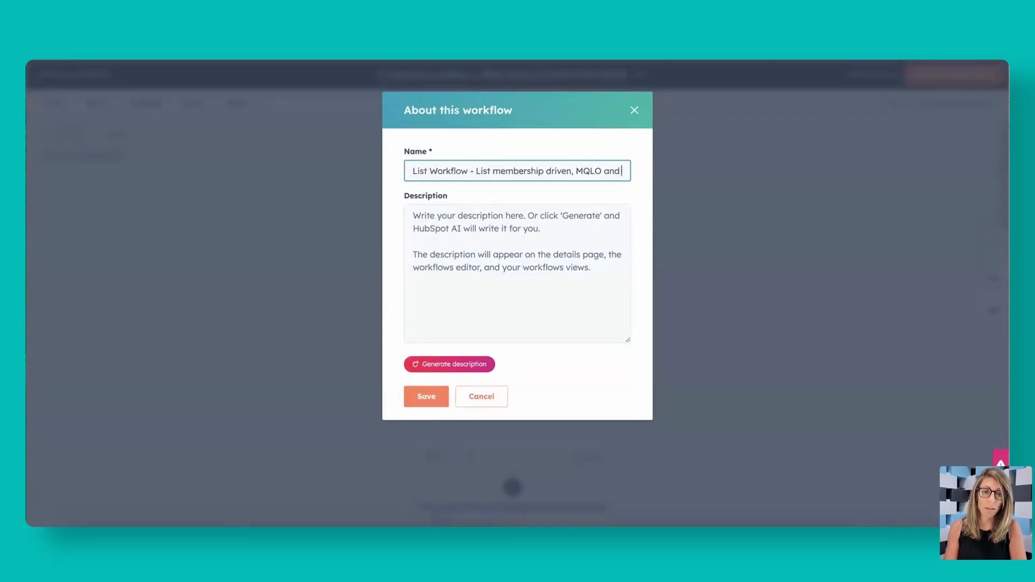
key(BackSpace)
key(BackSpace)
key(BackSpace)
key(BackSpace)
key(BackSpace)
key(BackSpace)
text(and )
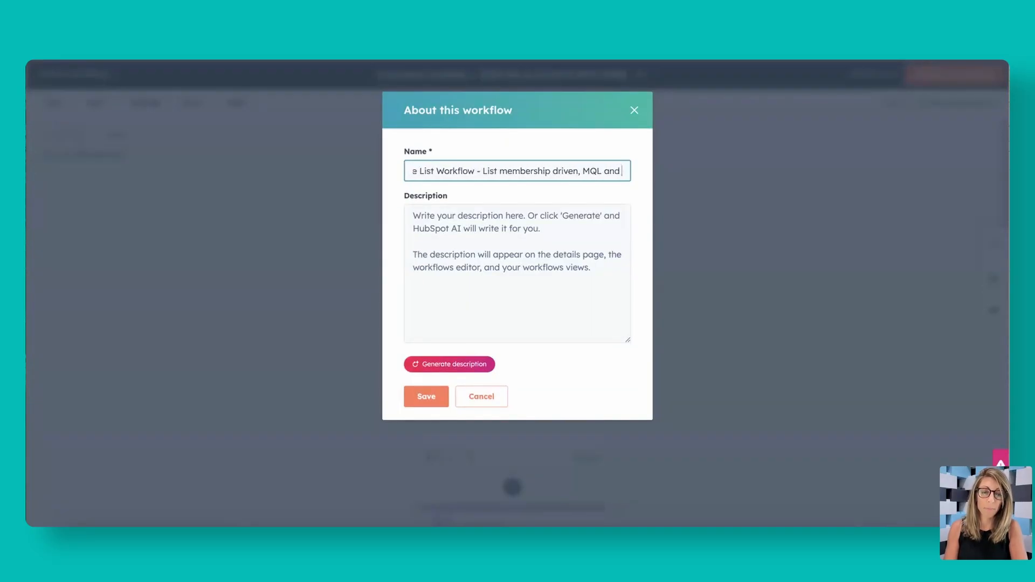
text(Lead only -)
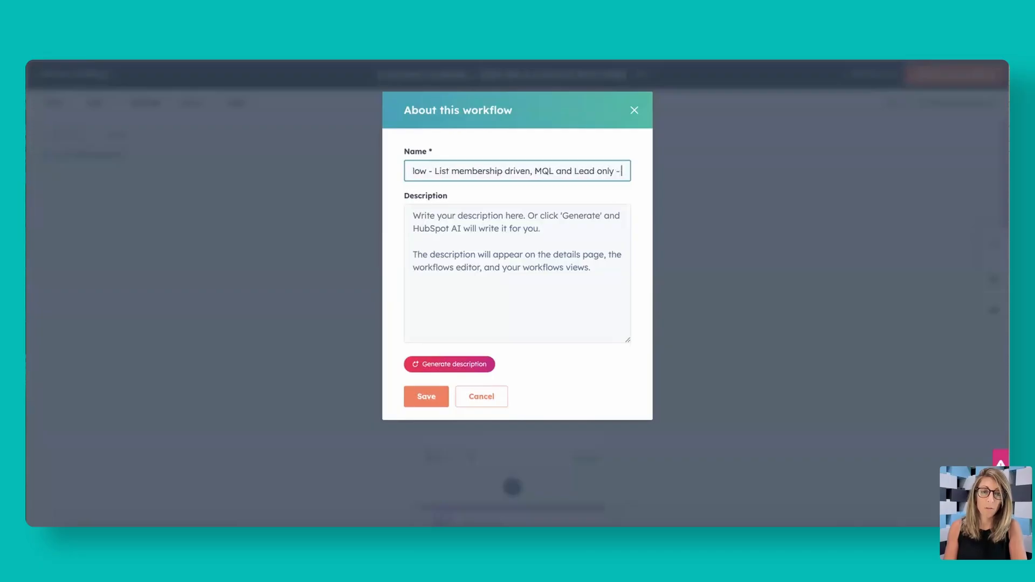
text( 3 steps)
click(423, 404)
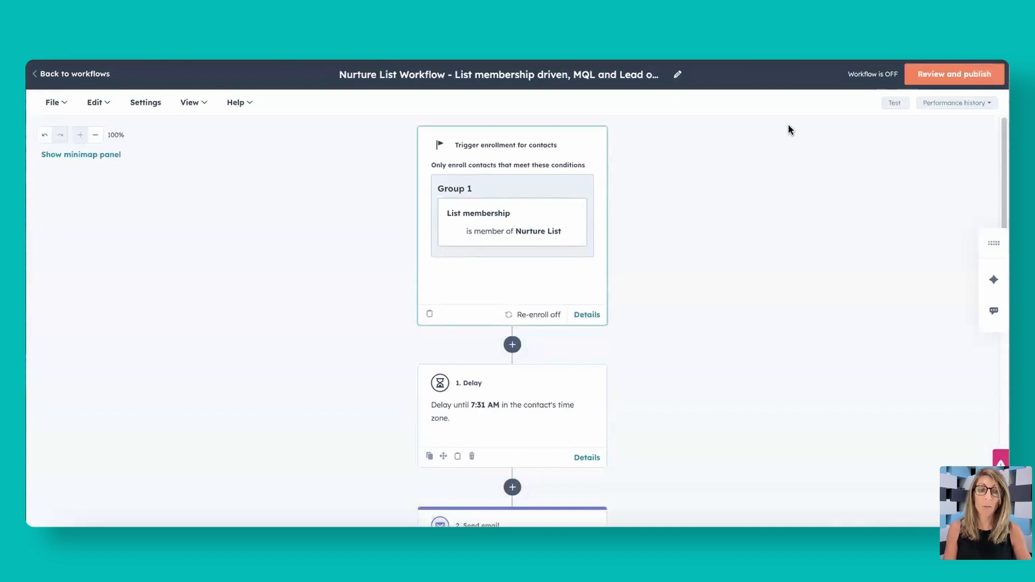
Start the publishing review and choose to enroll only contacts who meet the criteria after the workflow is turned on.
click(933, 78)
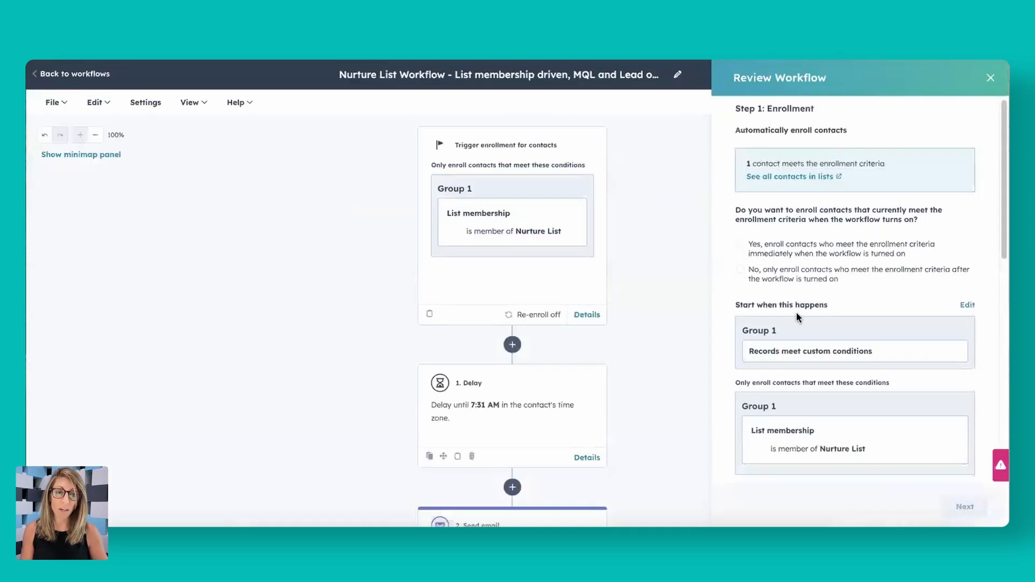
scroll(799, 314, down, 5)
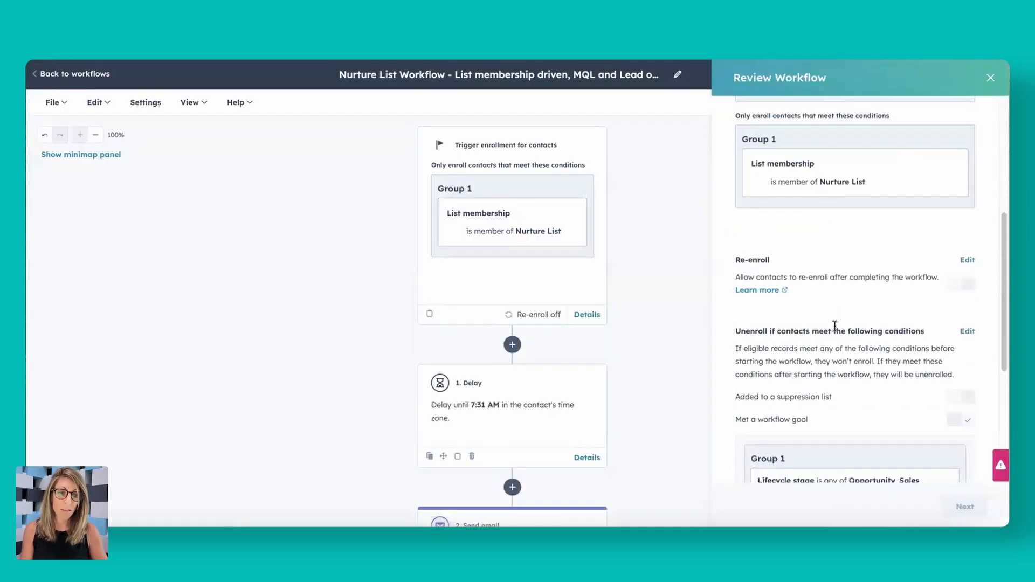
scroll(835, 326, down, 5)
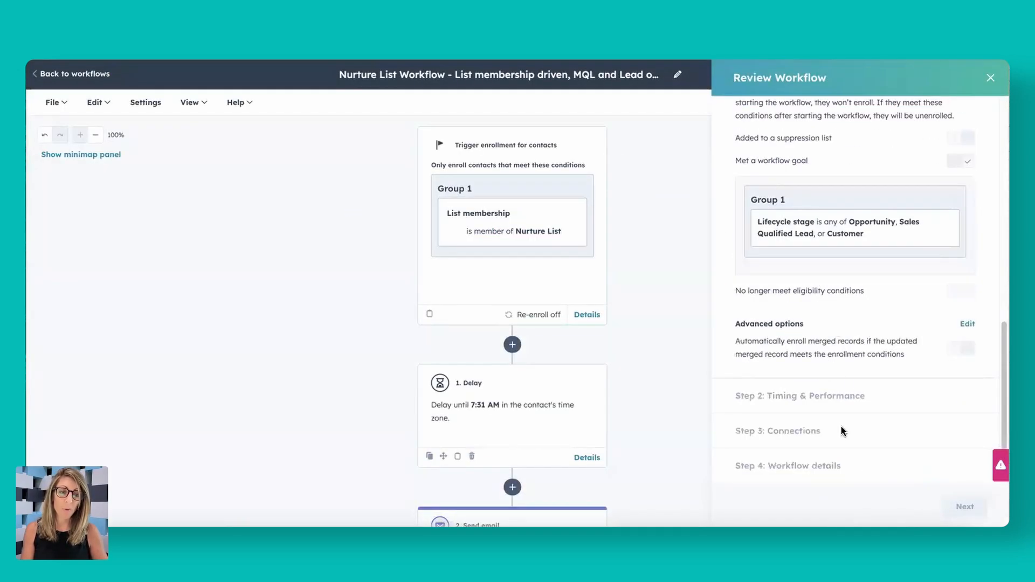
scroll(878, 264, up, 10)
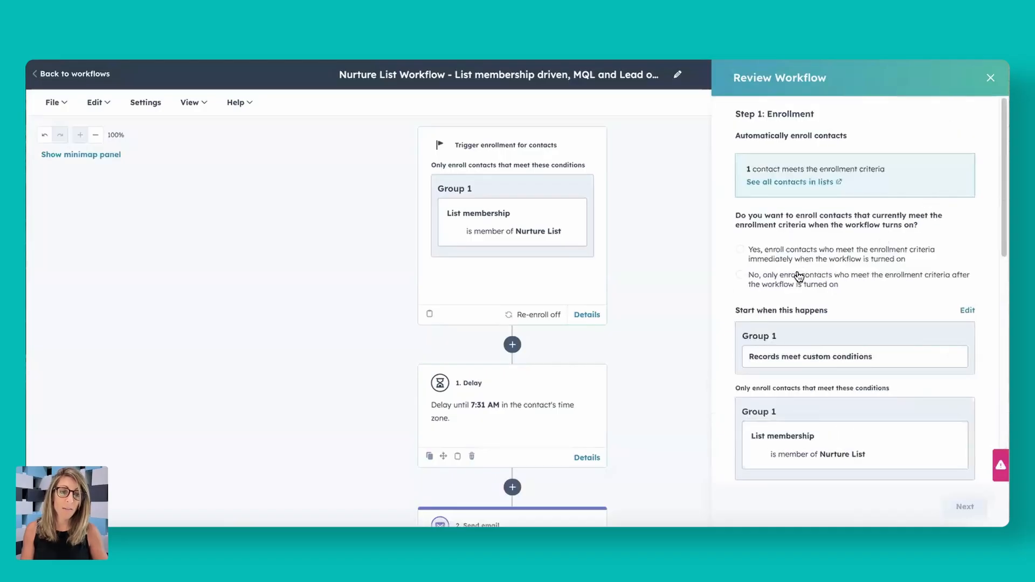
click(799, 277)
scroll(858, 441, down, 6)
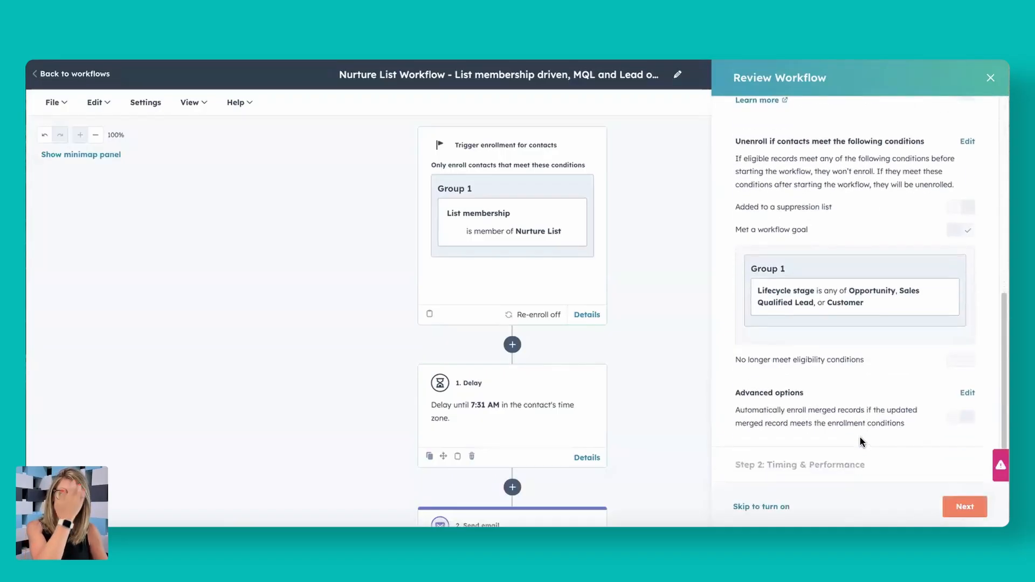
scroll(864, 427, down, 2)
click(950, 498)
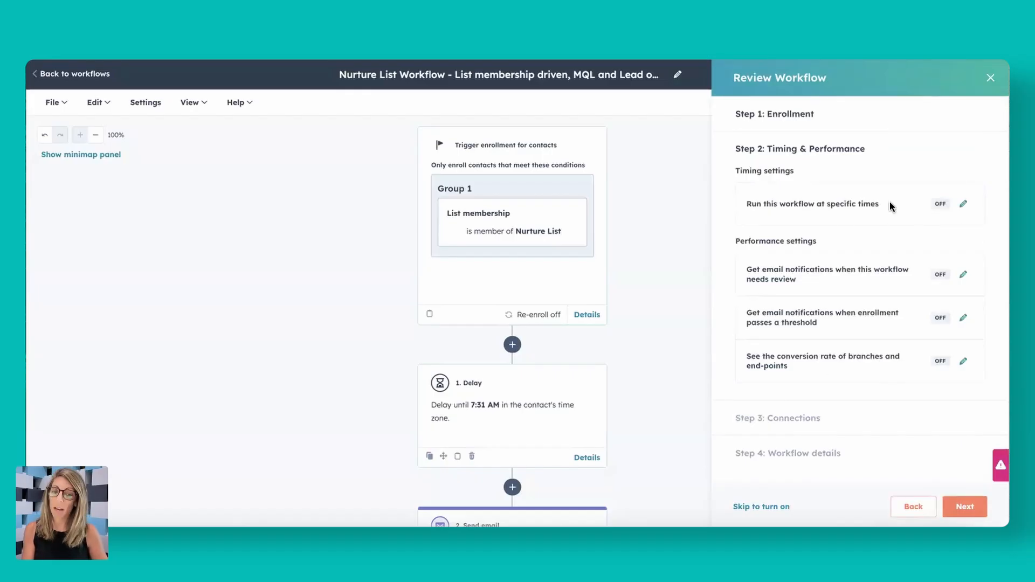
Go through the remaining review stages up to the workflow details and close the review without turning the workflow on.
click(968, 511)
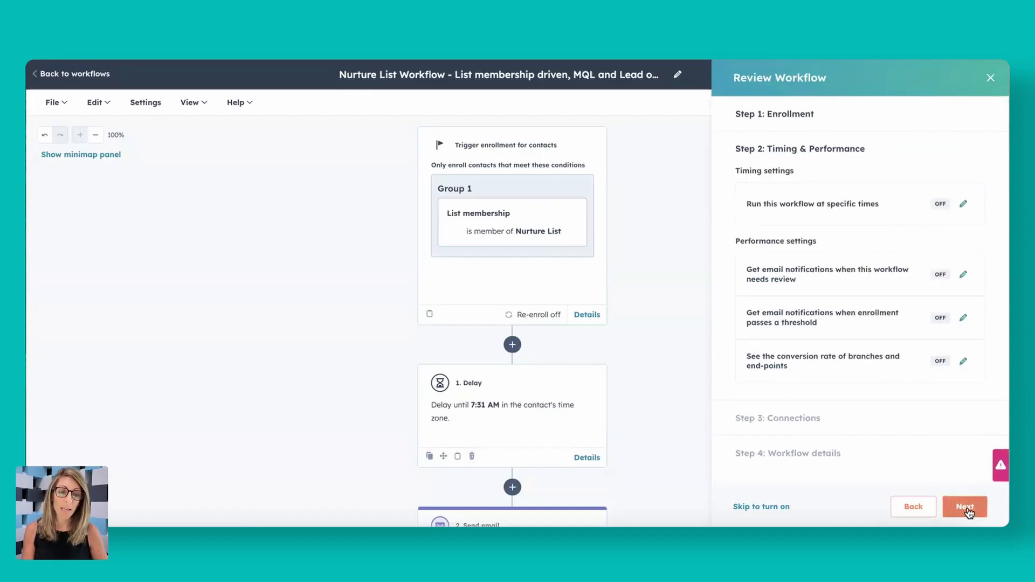
click(961, 513)
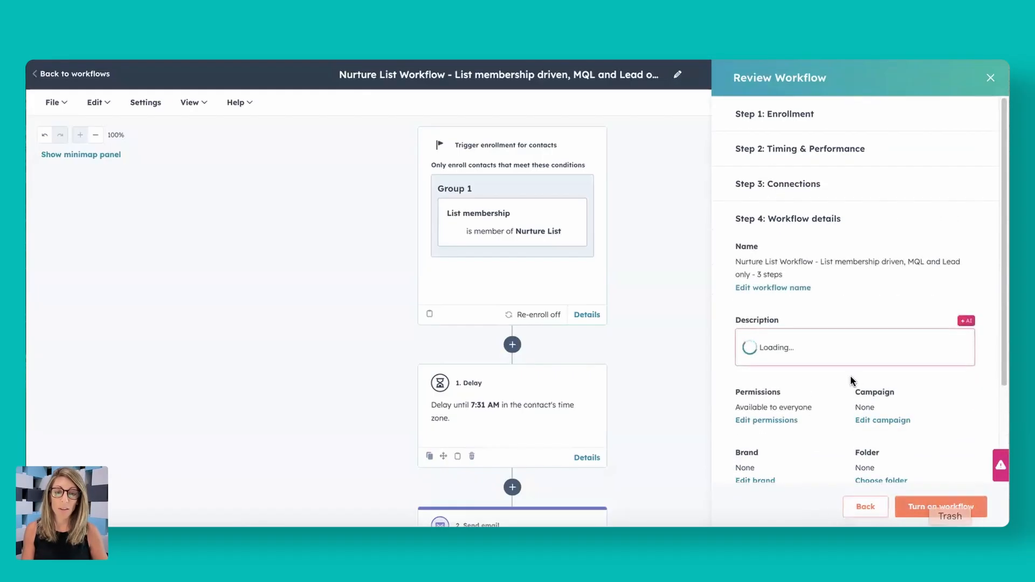
click(990, 78)
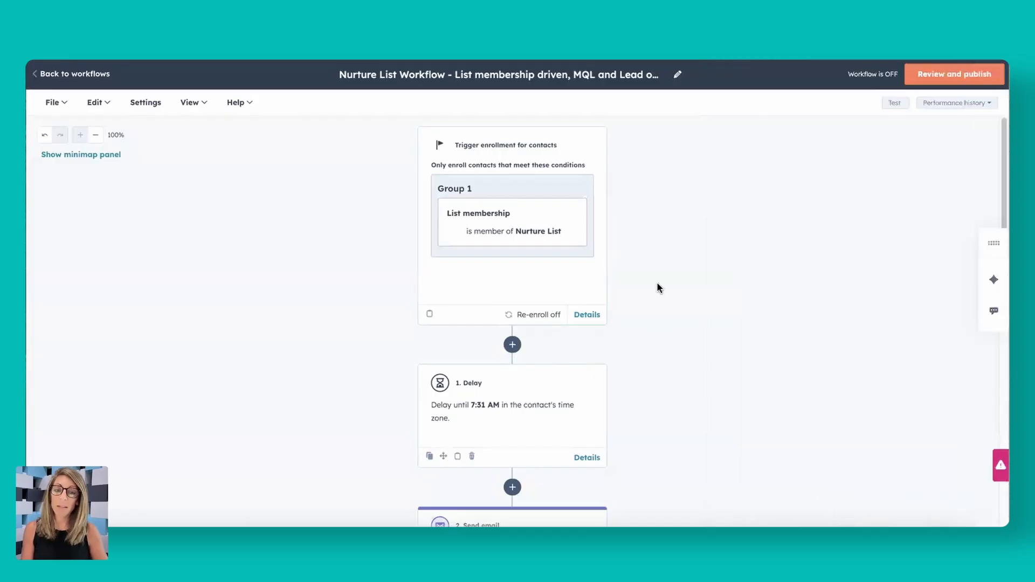
scroll(673, 379, down, 5)
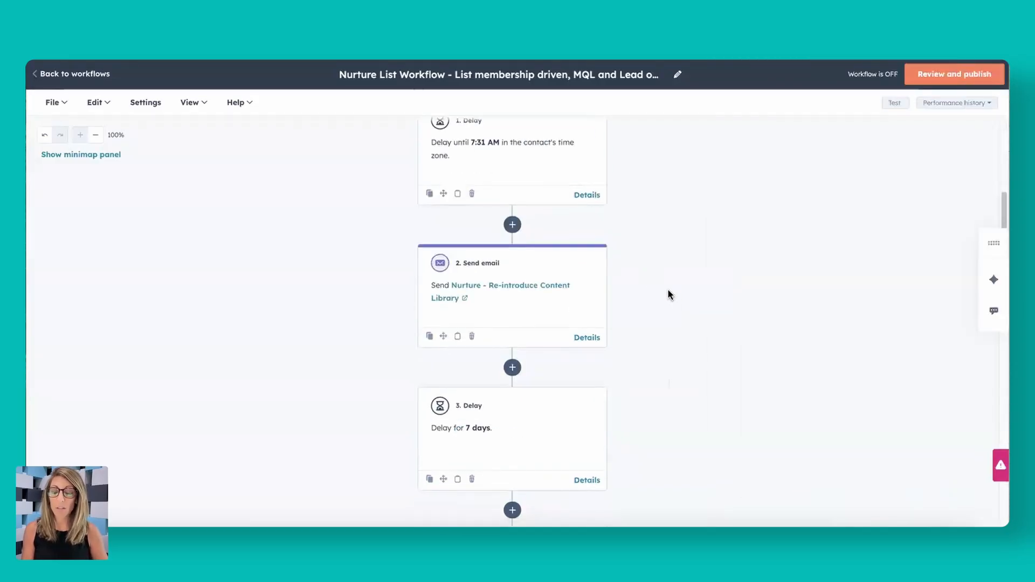
click(512, 368)
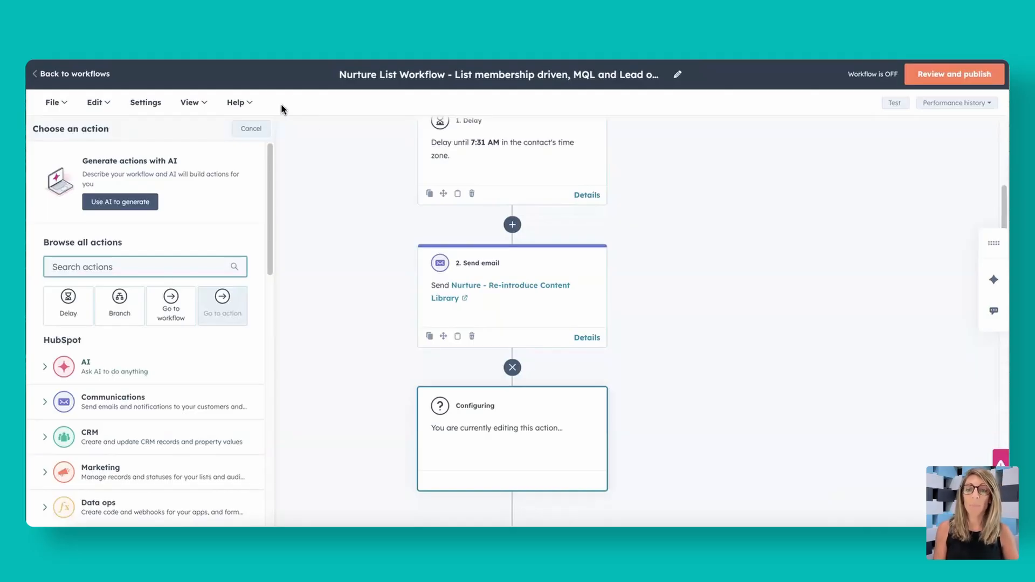
click(251, 128)
scroll(710, 272, up, 5)
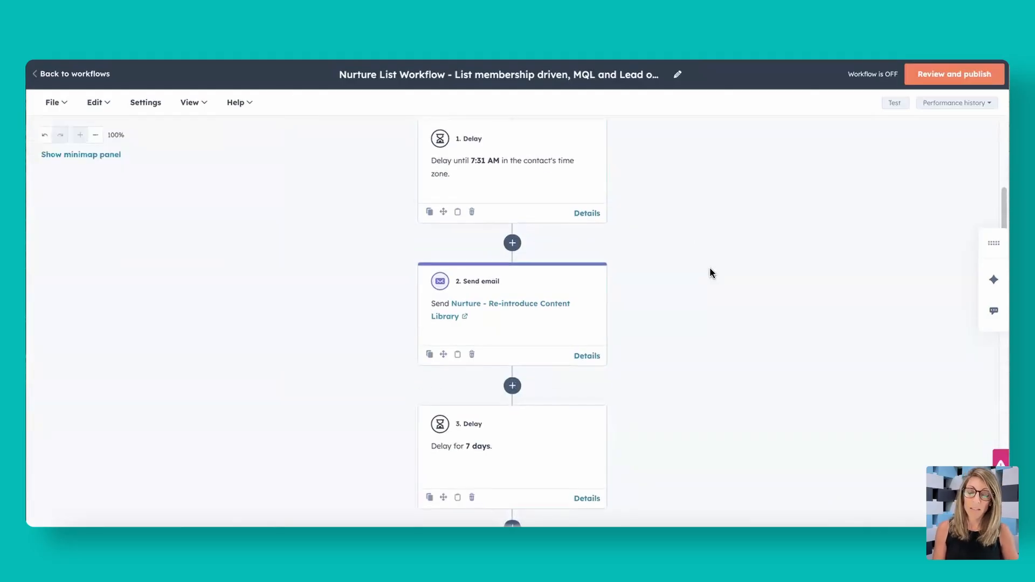
scroll(688, 302, up, 1)
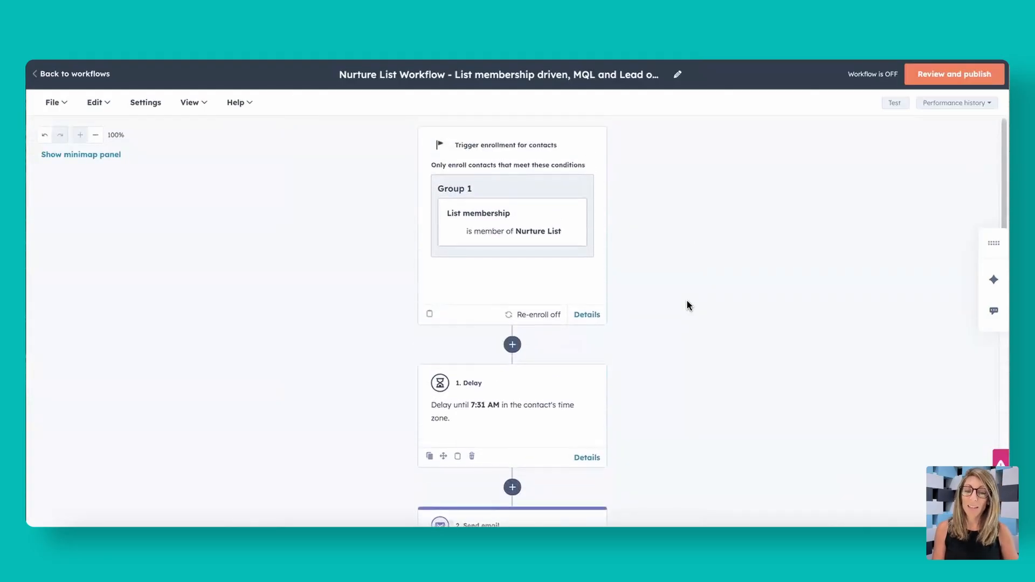